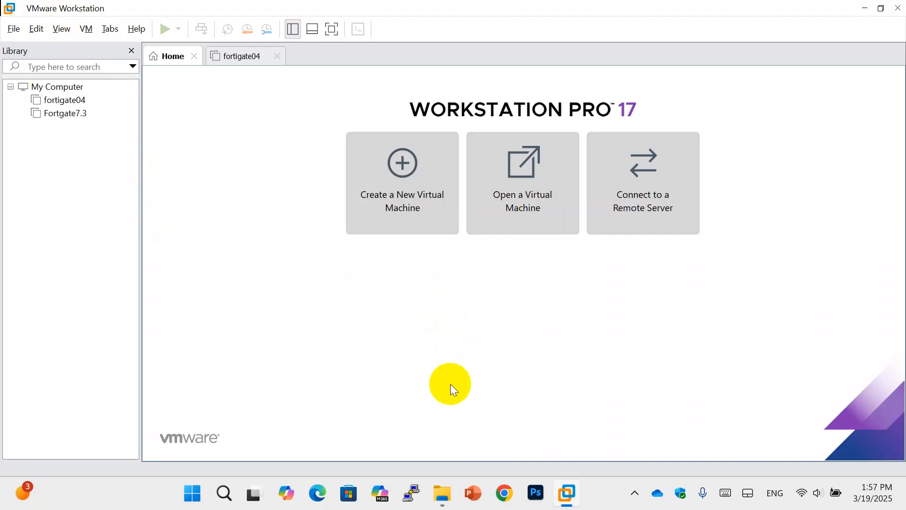
Locate the Windows Server 2022 ISO in D:\ISO in File Explorer, then minimize the window
click(443, 490)
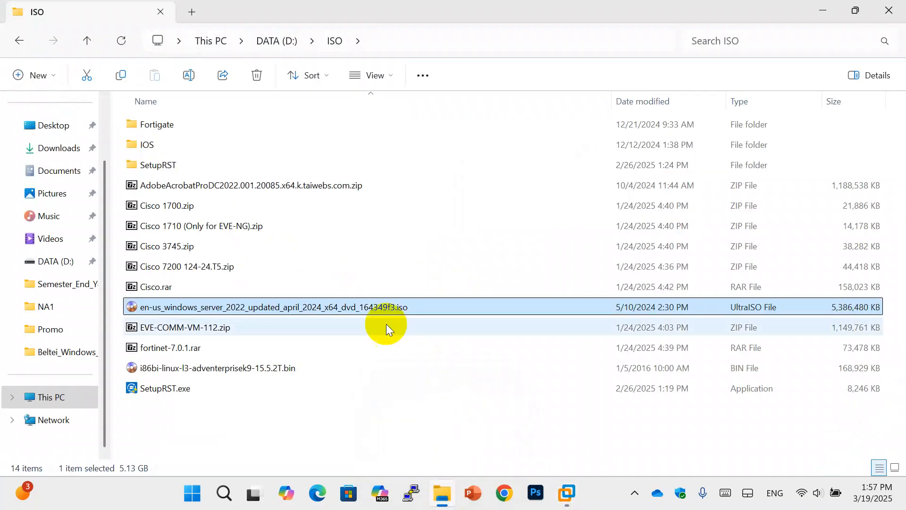
click(275, 418)
click(279, 307)
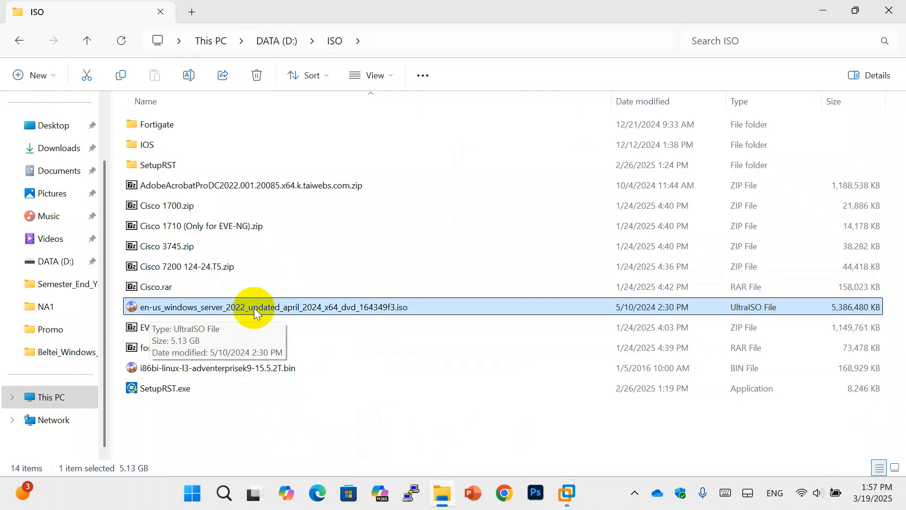
click(308, 418)
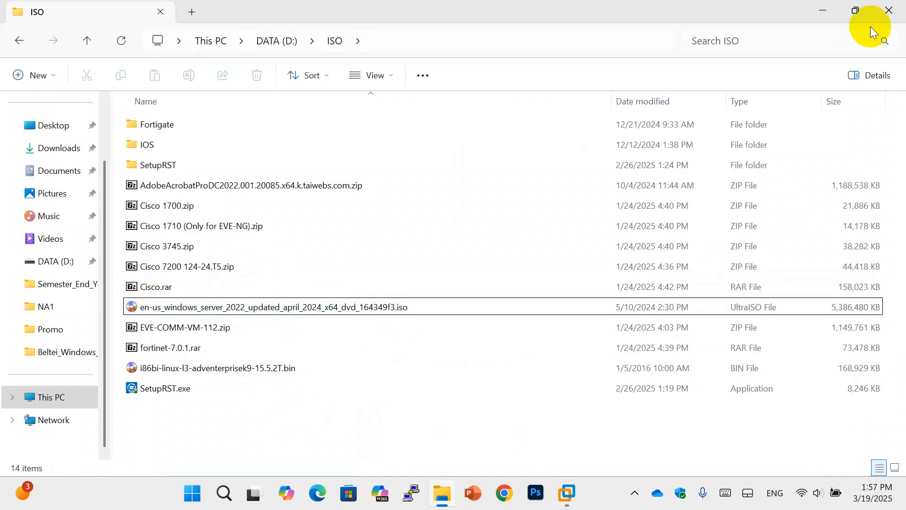
click(816, 7)
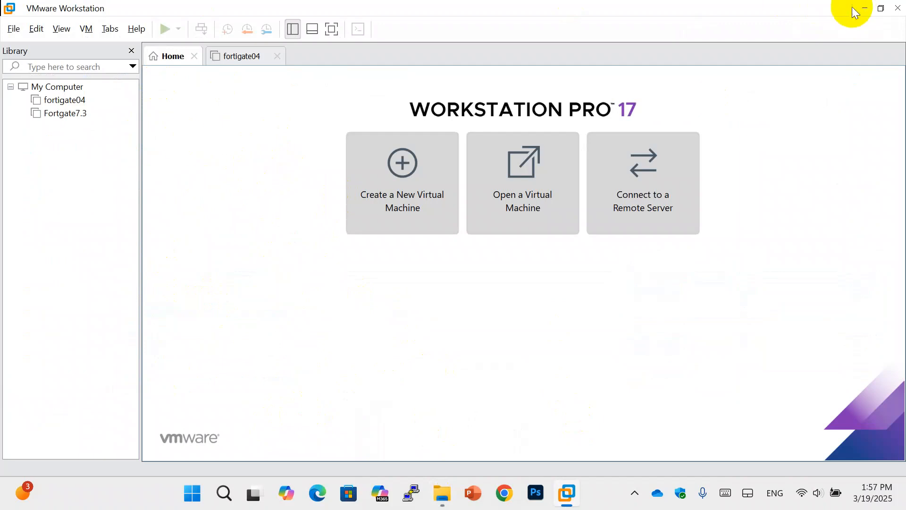
Close VMware Workstation and relaunch it from its desktop shortcut
click(898, 8)
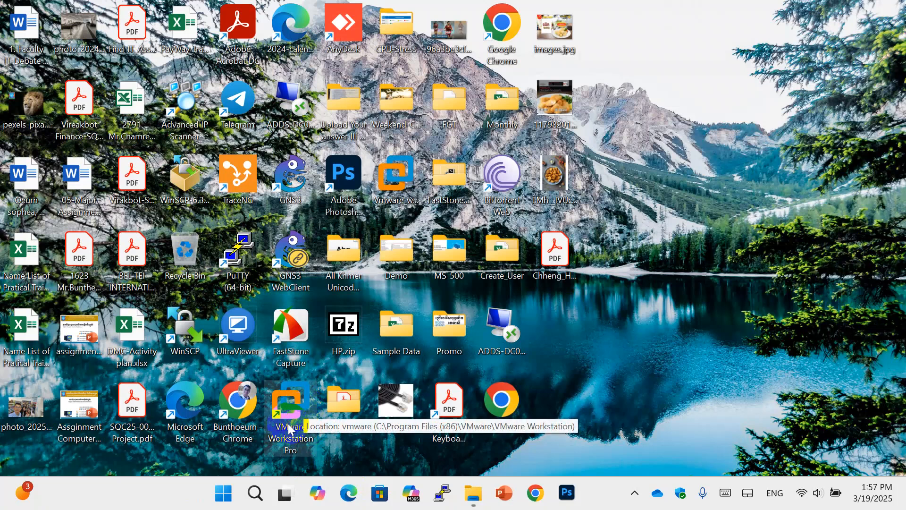
double_click(275, 437)
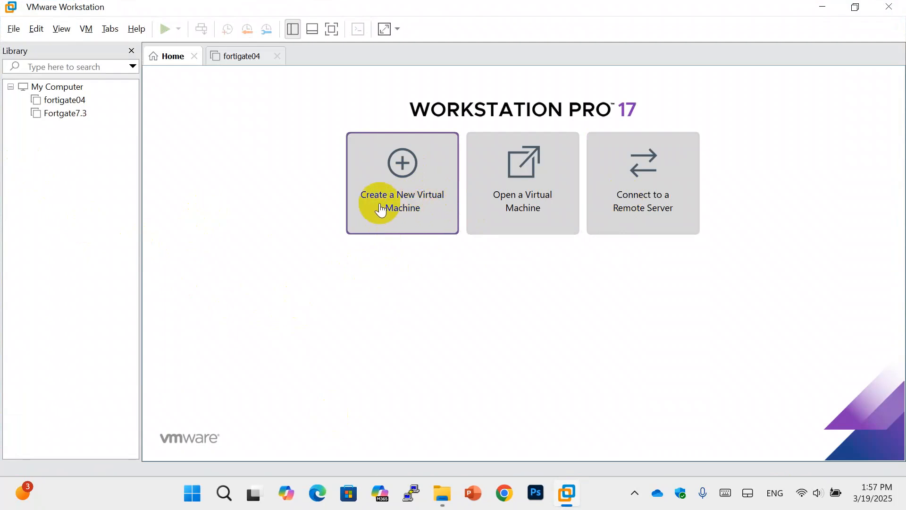
Start a Typical new virtual machine with OS installed later and Windows Server 2022 guest version
click(419, 209)
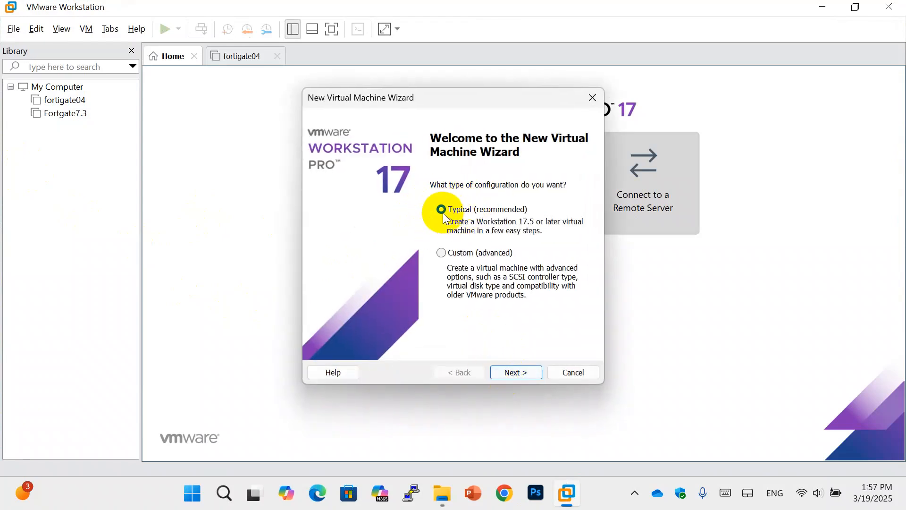
click(507, 372)
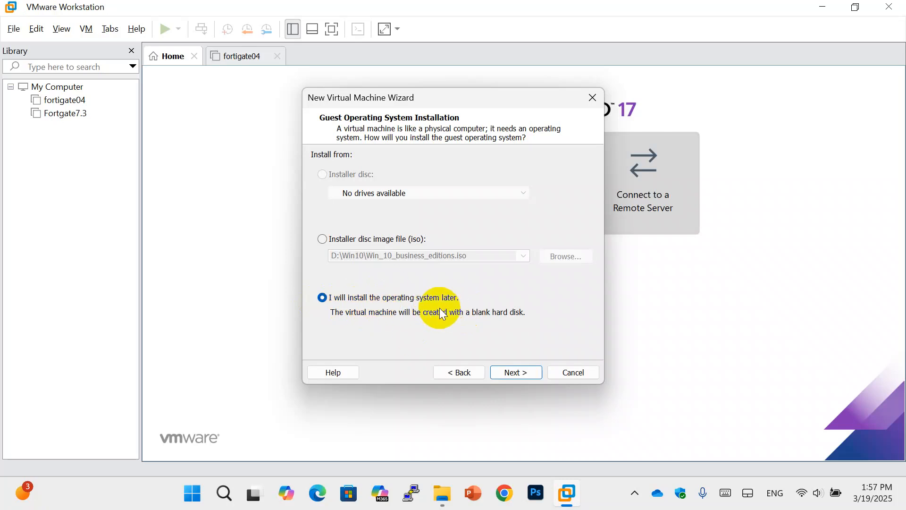
click(519, 375)
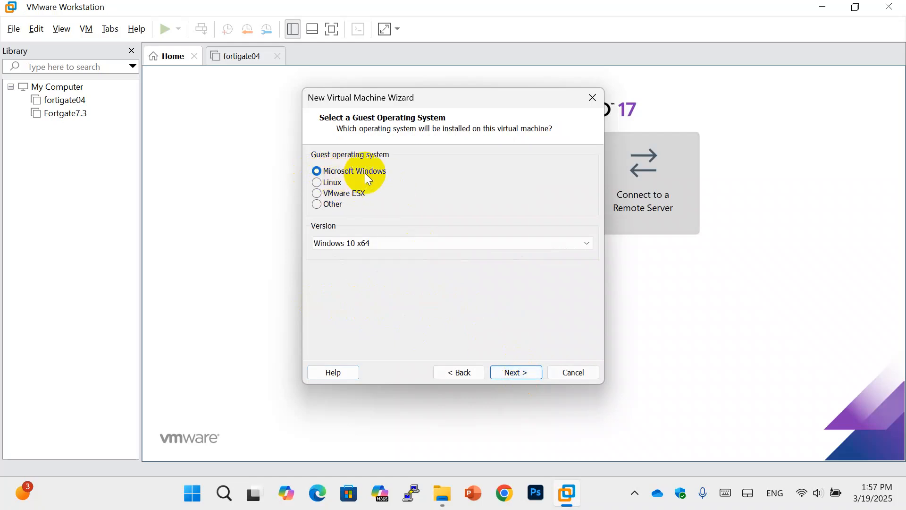
click(378, 246)
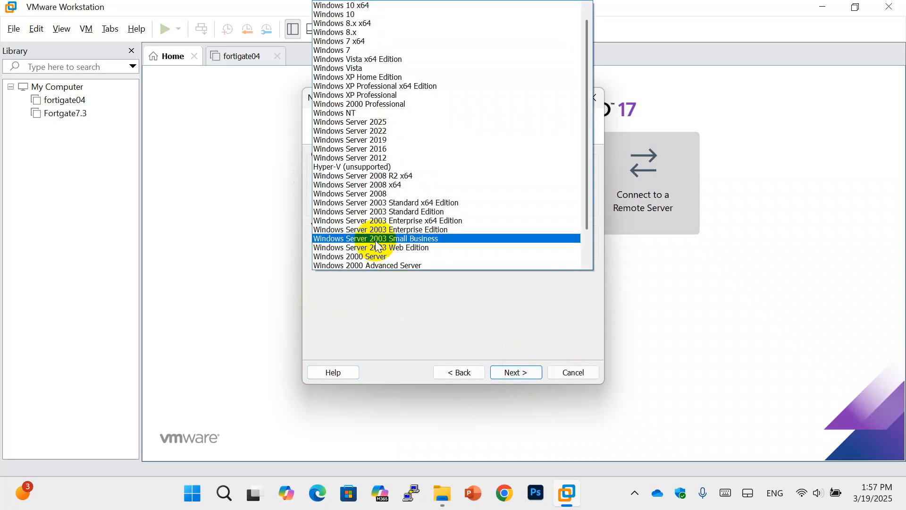
click(397, 131)
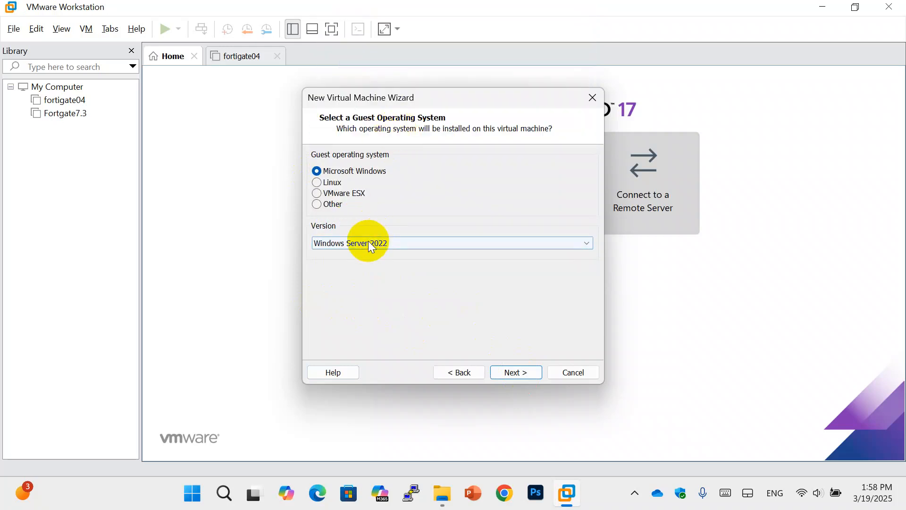
click(505, 372)
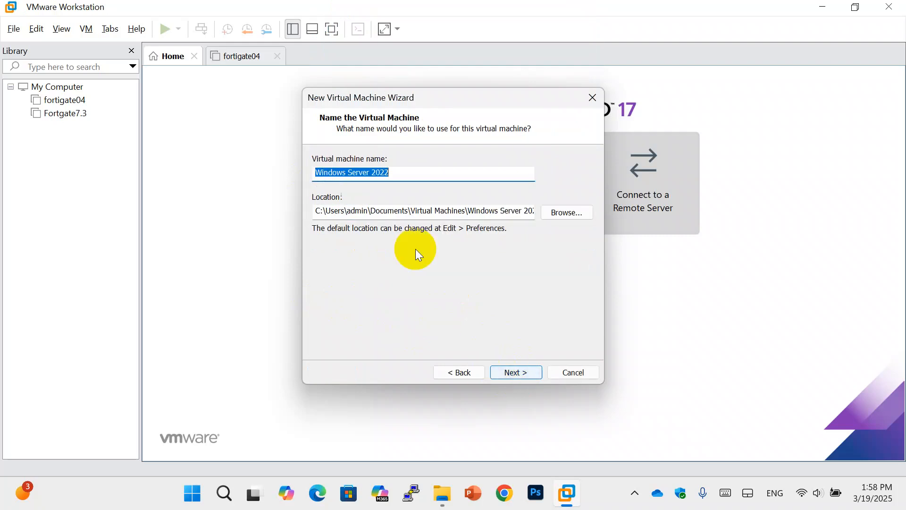
Rename the virtual machine from 'Windows Server 2022' to 'ADDS_DC01'
key(BackSpace)
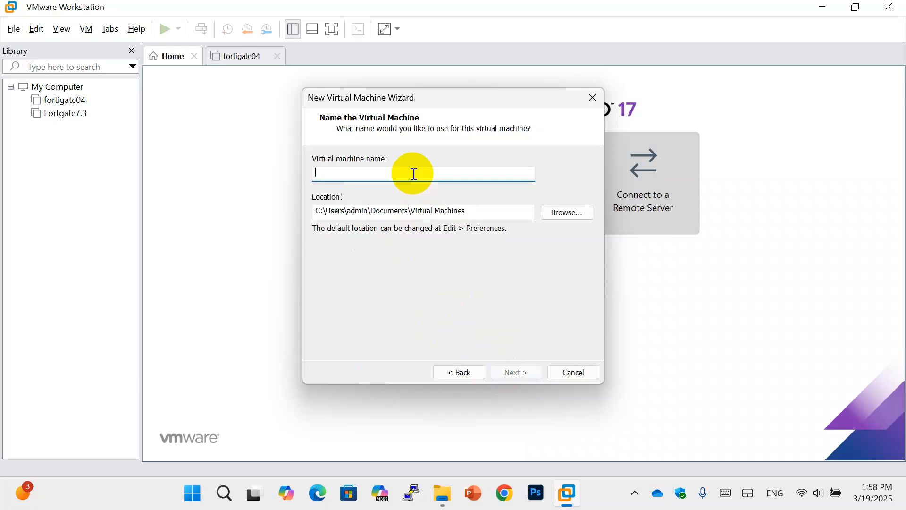
text(A)
text(DDS)
key(BackSpace)
text(DS_)
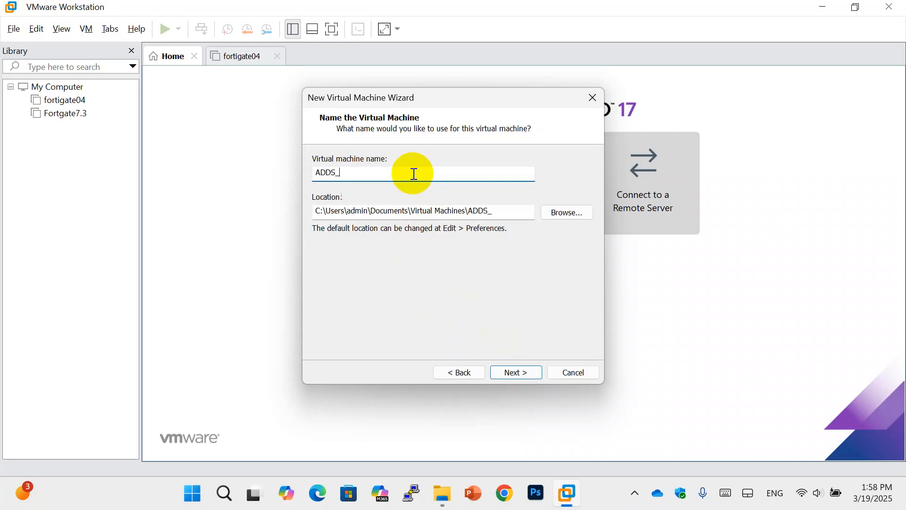
text(DC01)
Browse to the DATA (D:) drive under This PC for the virtual machine's location
click(557, 213)
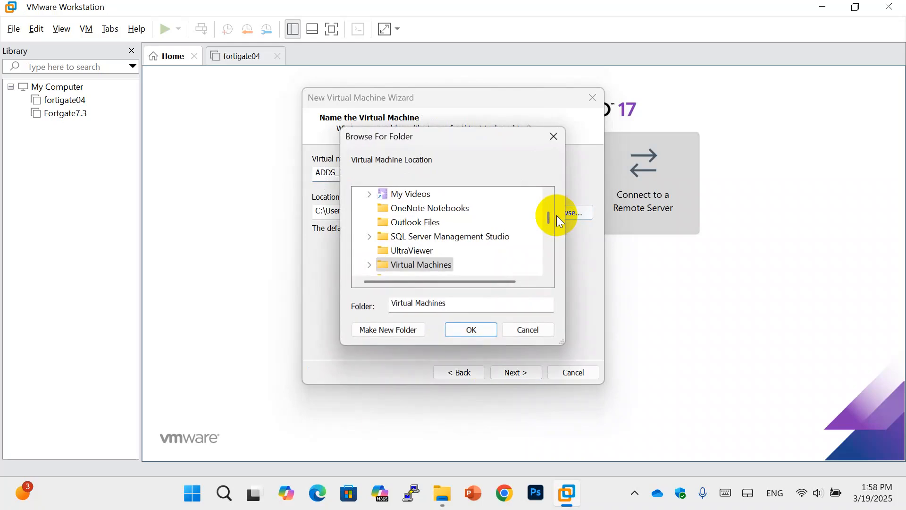
scroll(419, 228, down, 5)
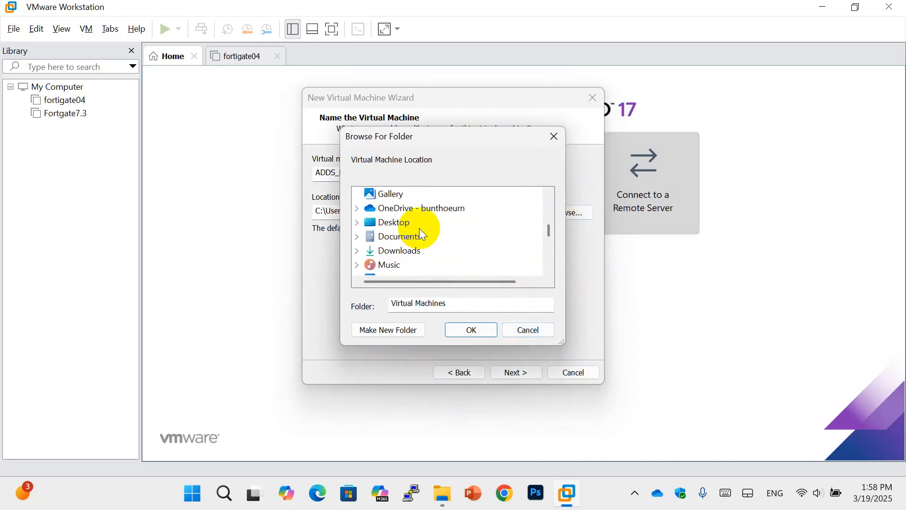
scroll(419, 228, down, 3)
scroll(419, 228, up, 5)
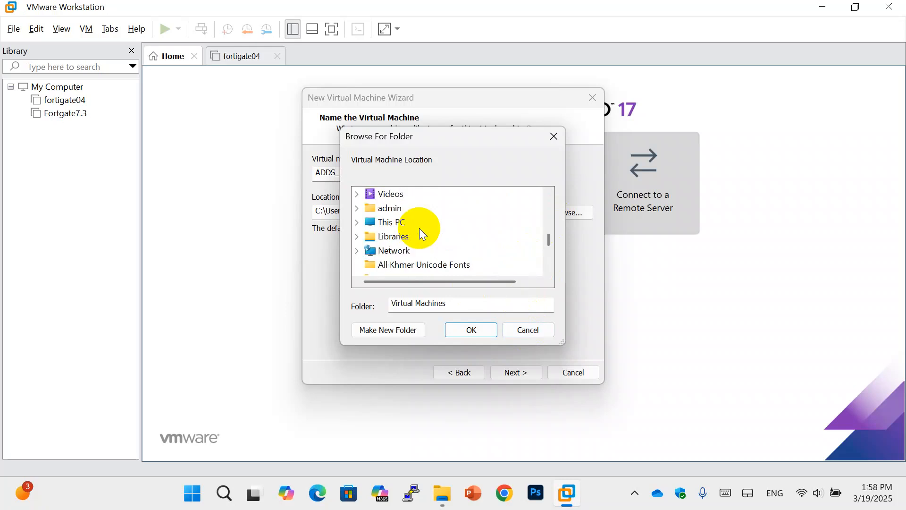
double_click(405, 223)
scroll(433, 229, down, 1)
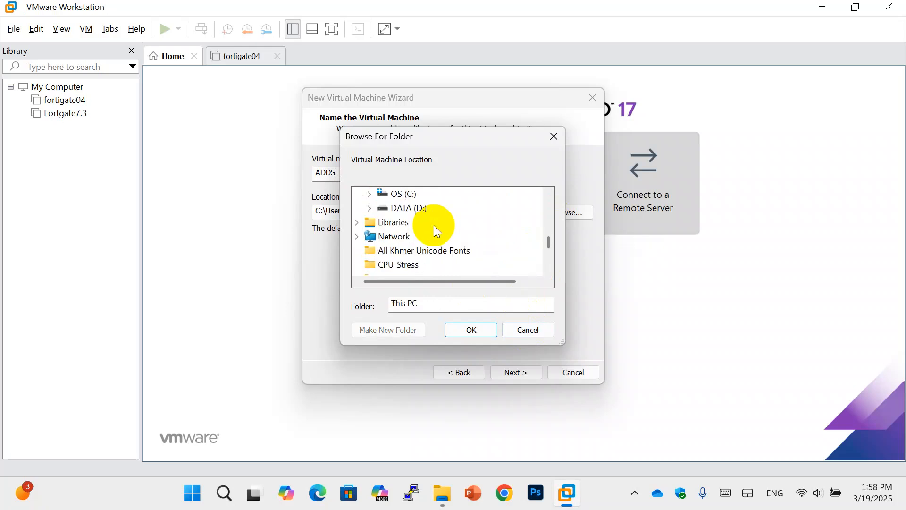
double_click(411, 207)
scroll(473, 221, down, 1)
scroll(456, 222, down, 1)
scroll(457, 221, down, 1)
Create a new folder named VM_SR on D: and select it as the storage location
click(394, 326)
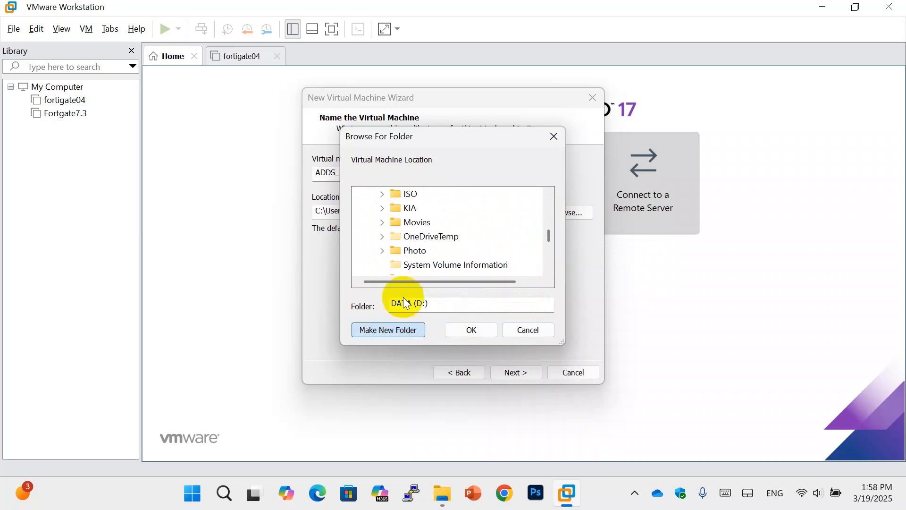
text(VM)
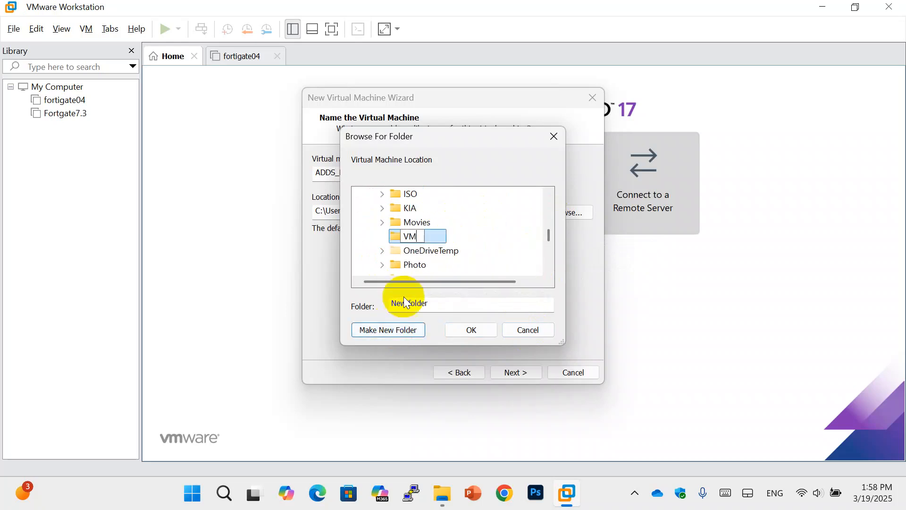
key(Return)
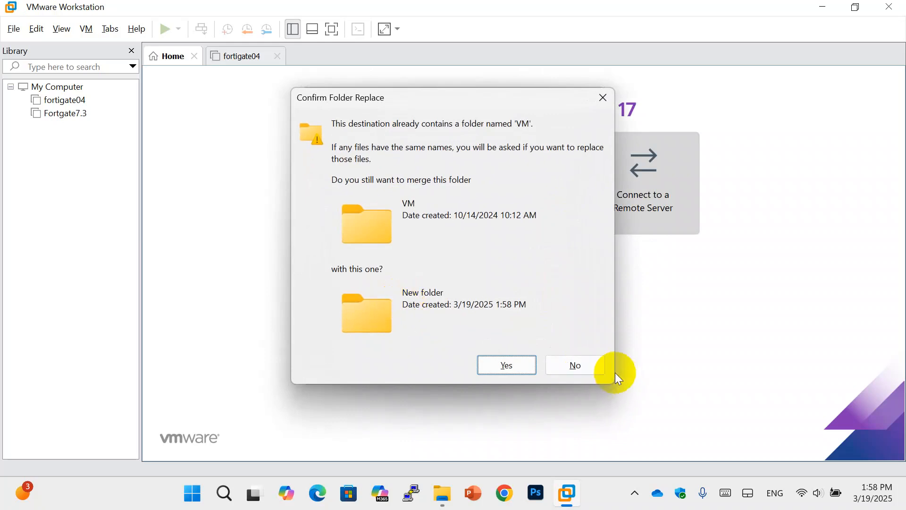
click(585, 364)
key(BackSpace)
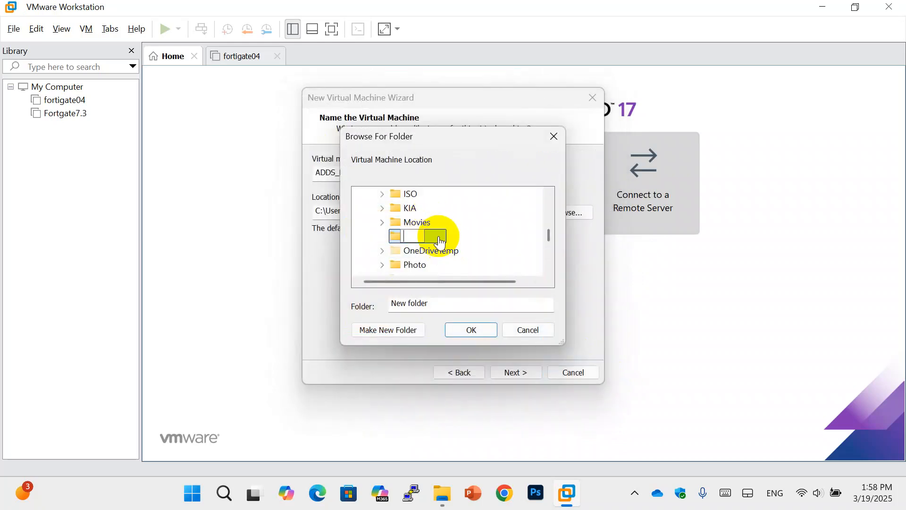
text(VM_SR)
key(Return)
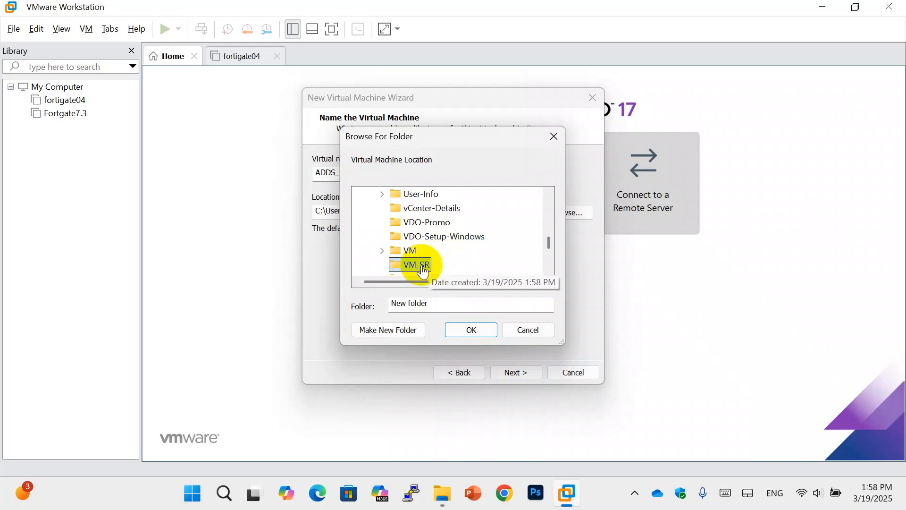
click(468, 330)
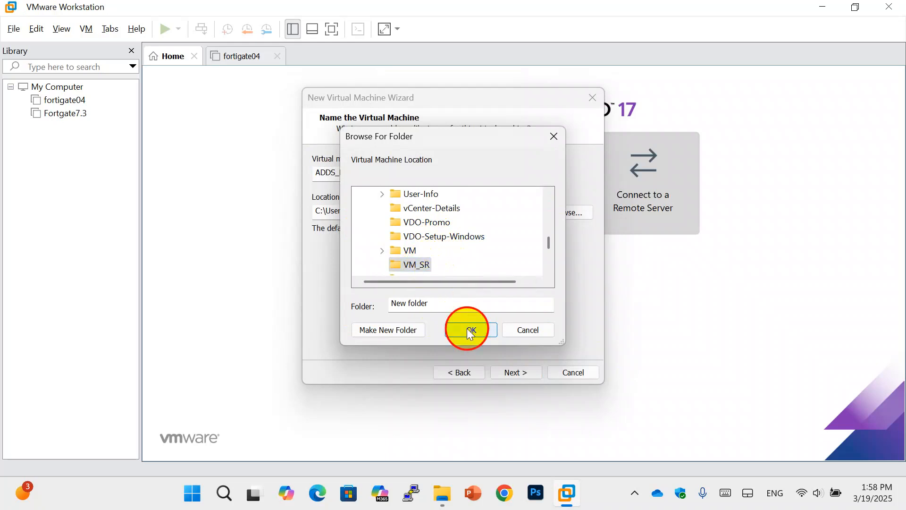
Keep the 60 GB disk split into multiple files and advance to the Ready to Create summary
click(514, 373)
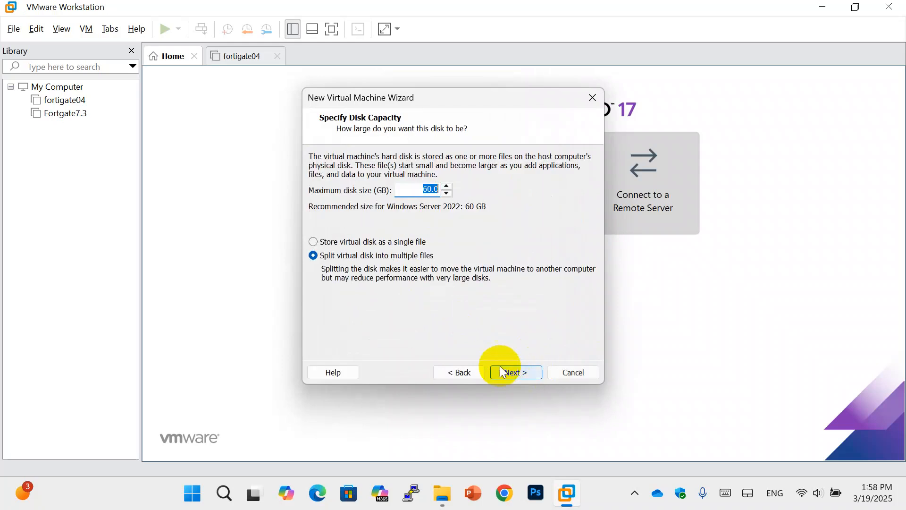
click(473, 188)
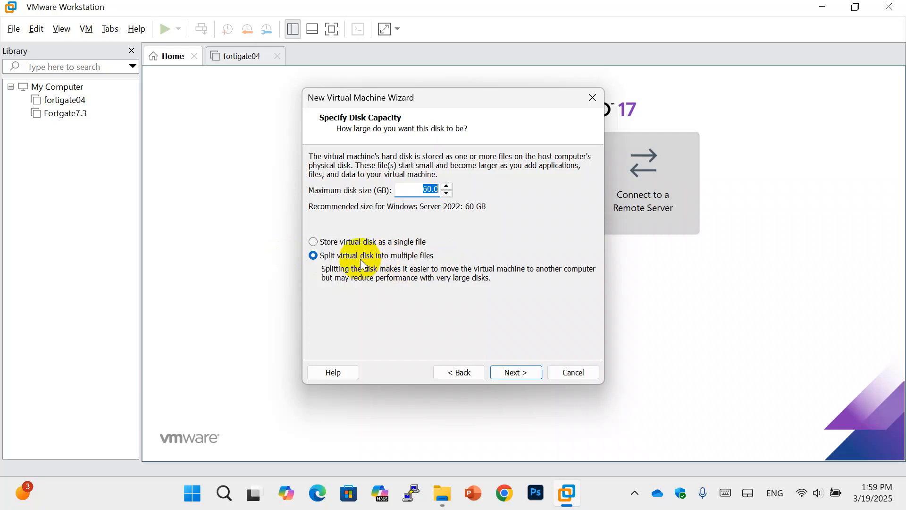
click(350, 243)
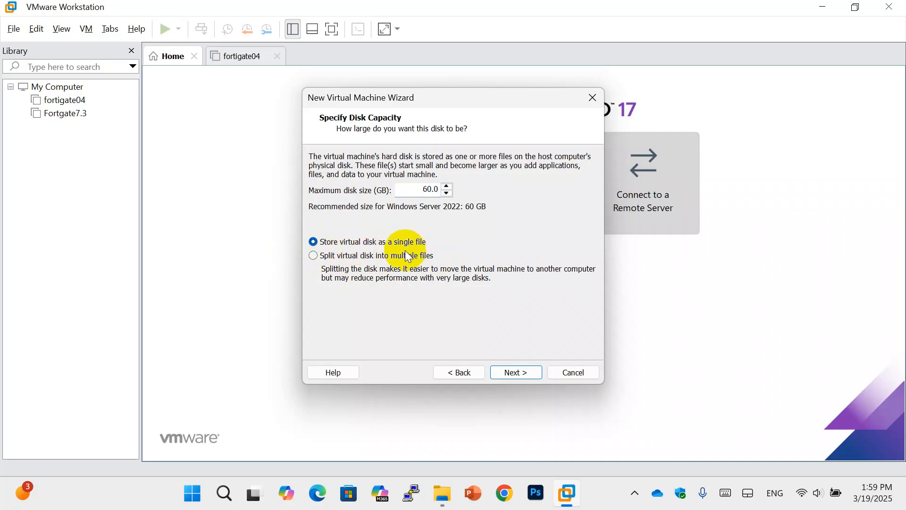
click(323, 255)
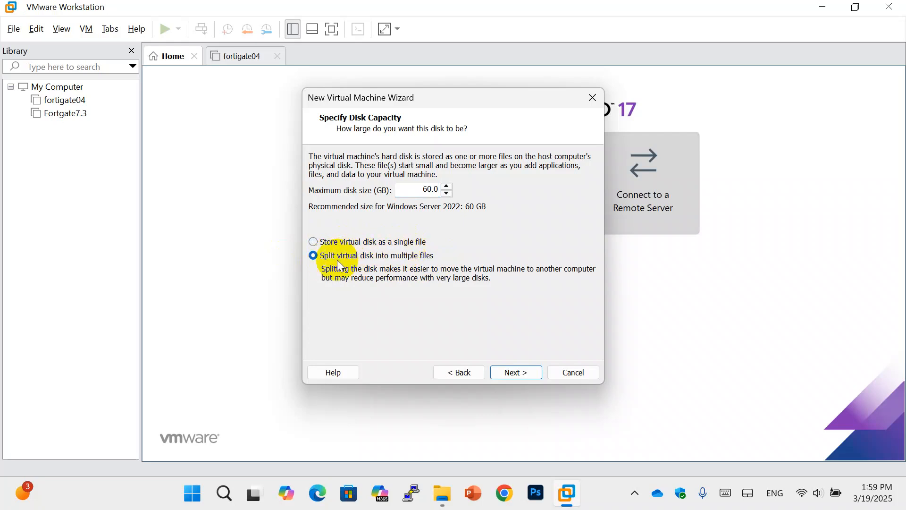
click(535, 372)
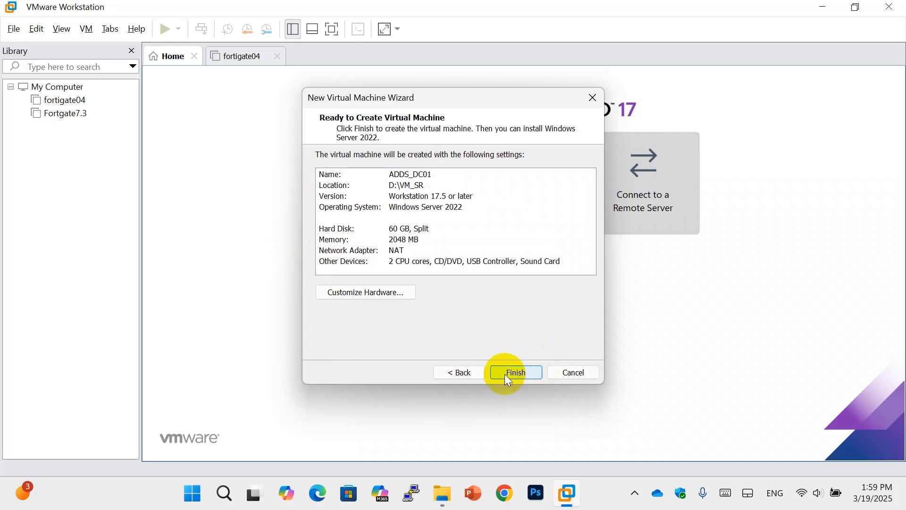
Finish creating ADDS_DC01, then set its CD/DVD (SATA) drive to use an ISO image file
click(515, 373)
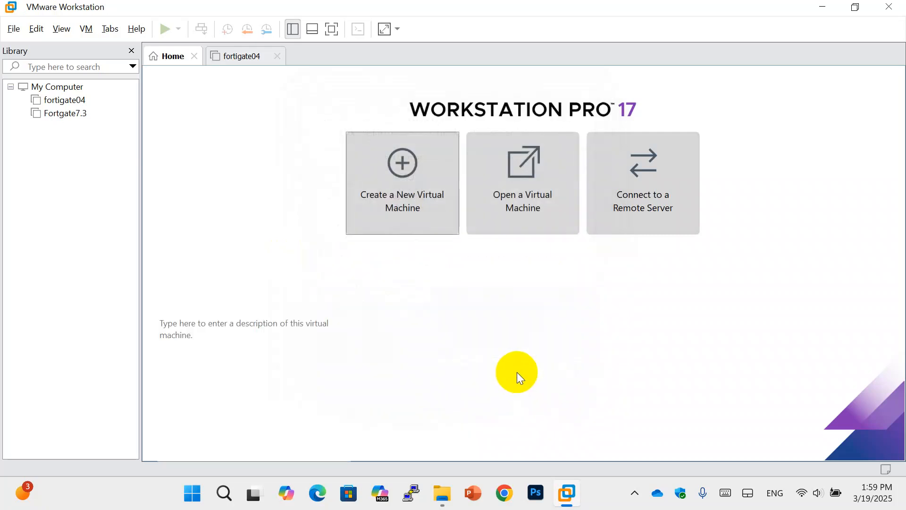
click(67, 127)
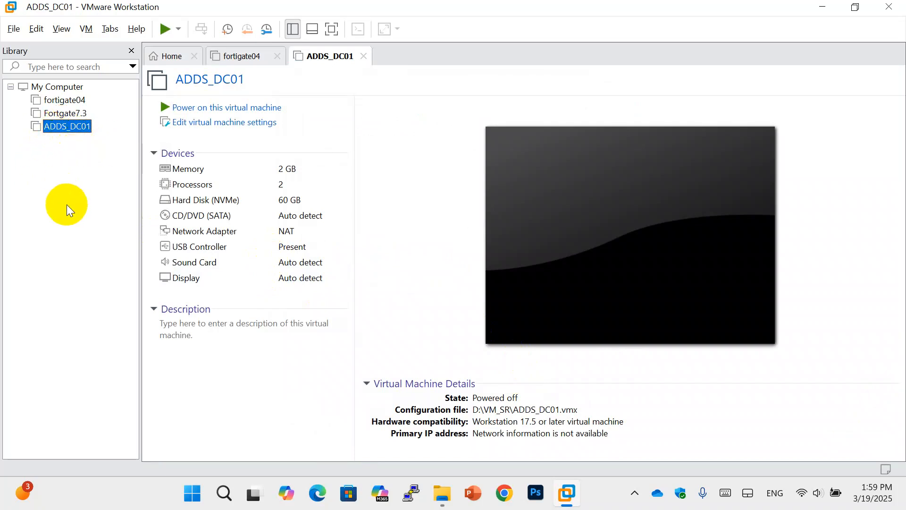
click(229, 122)
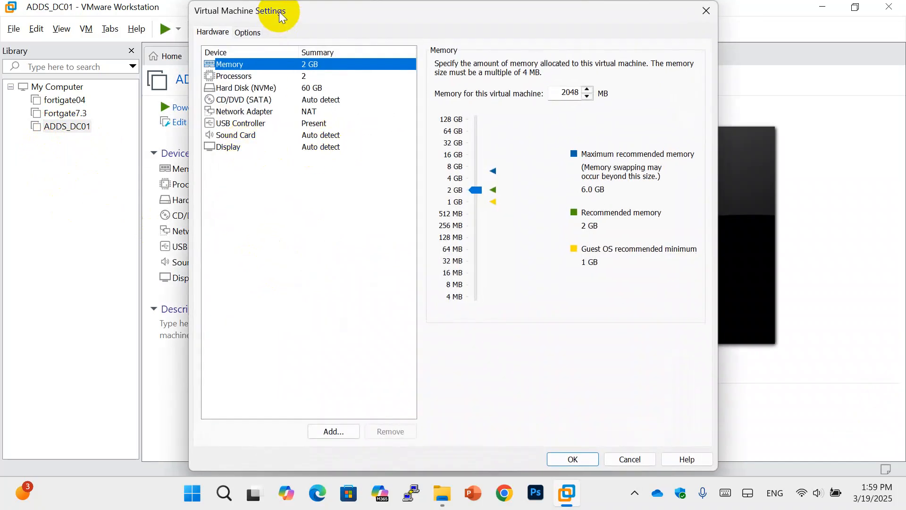
drag(279, 11, 328, 15)
click(282, 107)
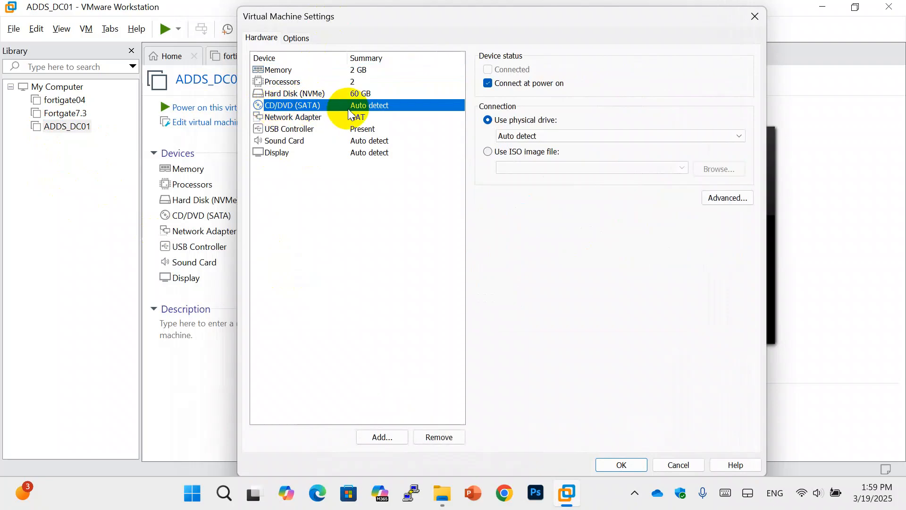
click(500, 151)
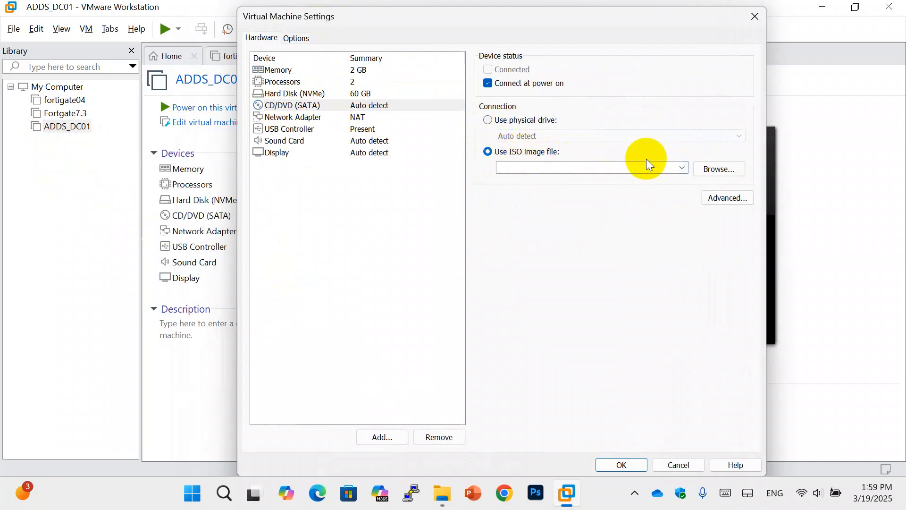
click(705, 173)
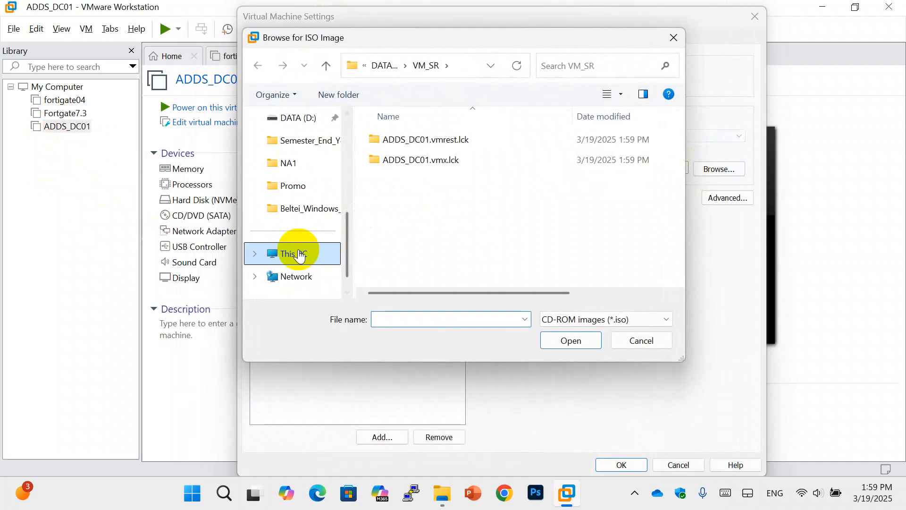
Search the VM and Win10 folders on DATA (D:) for the installation ISO
click(296, 247)
double_click(480, 191)
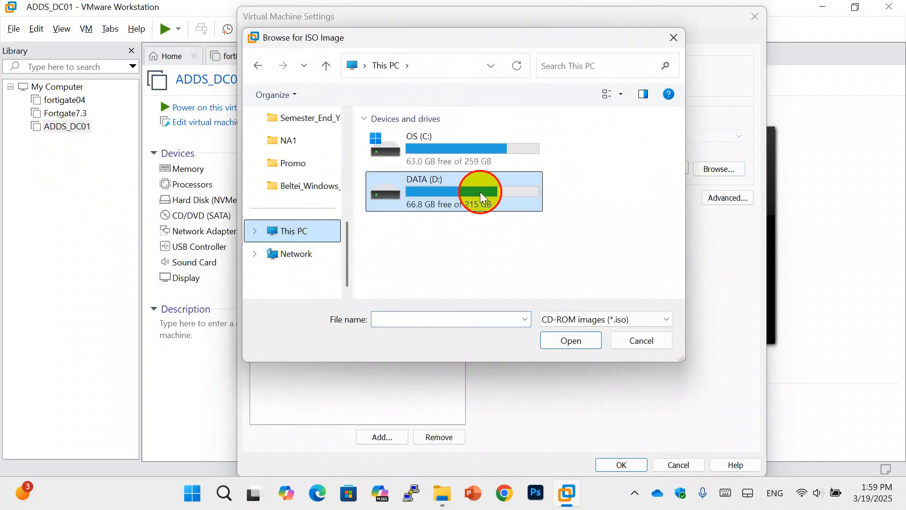
scroll(480, 198, down, 1)
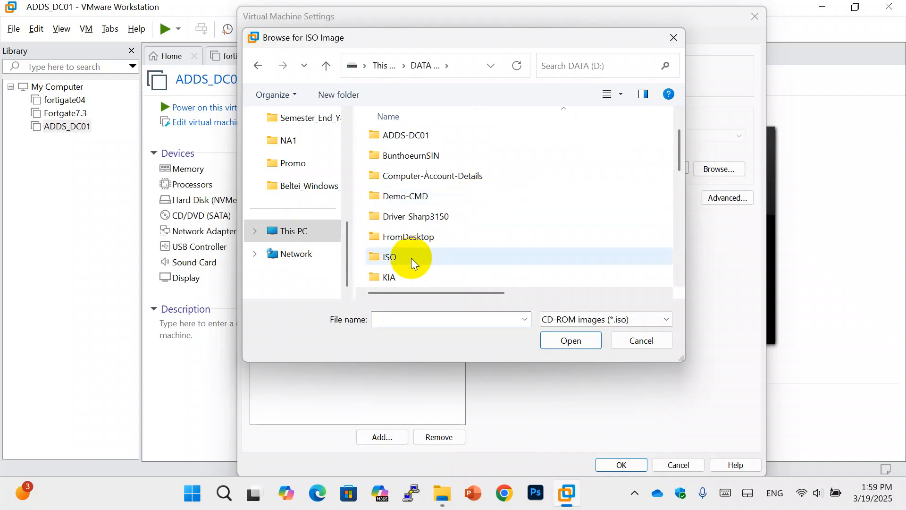
scroll(412, 253, down, 2)
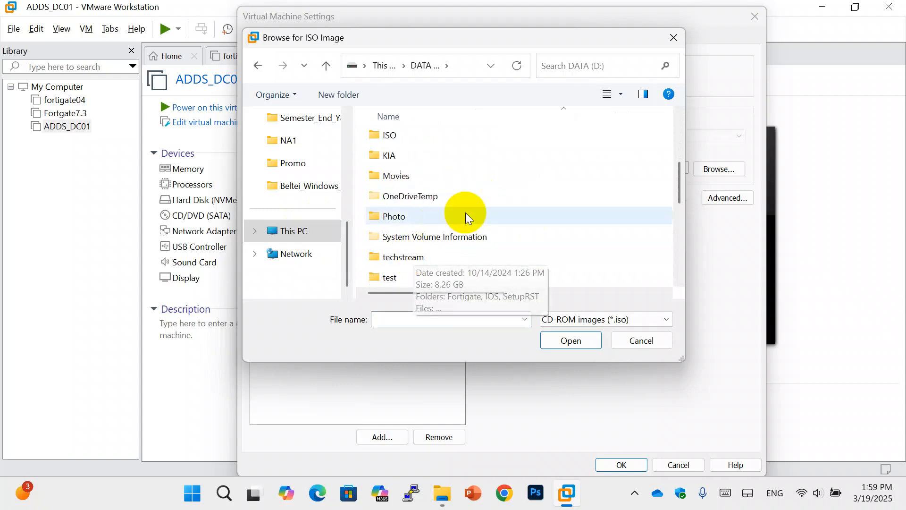
scroll(465, 212, down, 2)
double_click(421, 276)
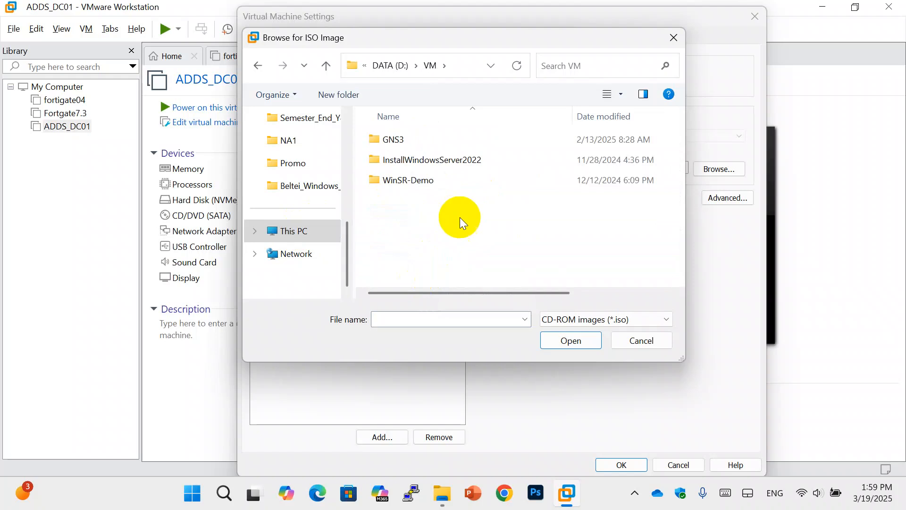
key(alt+Left)
scroll(447, 214, down, 2)
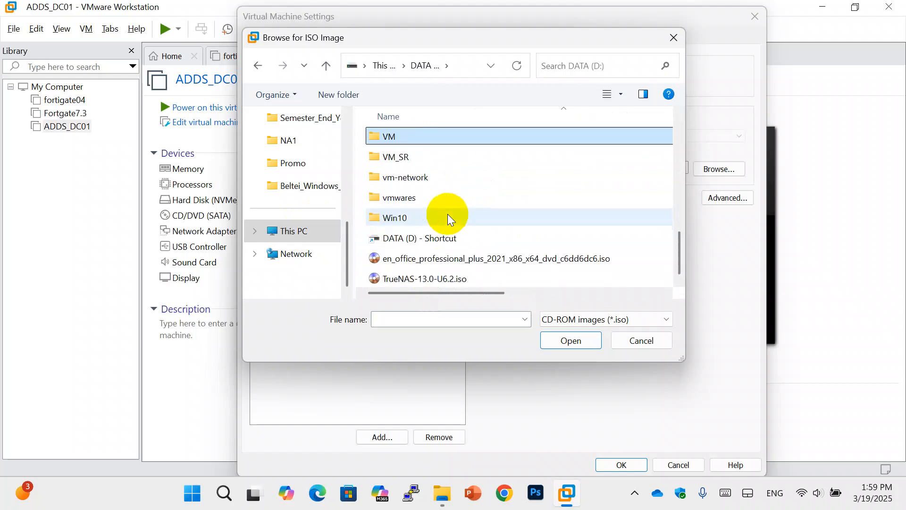
double_click(439, 217)
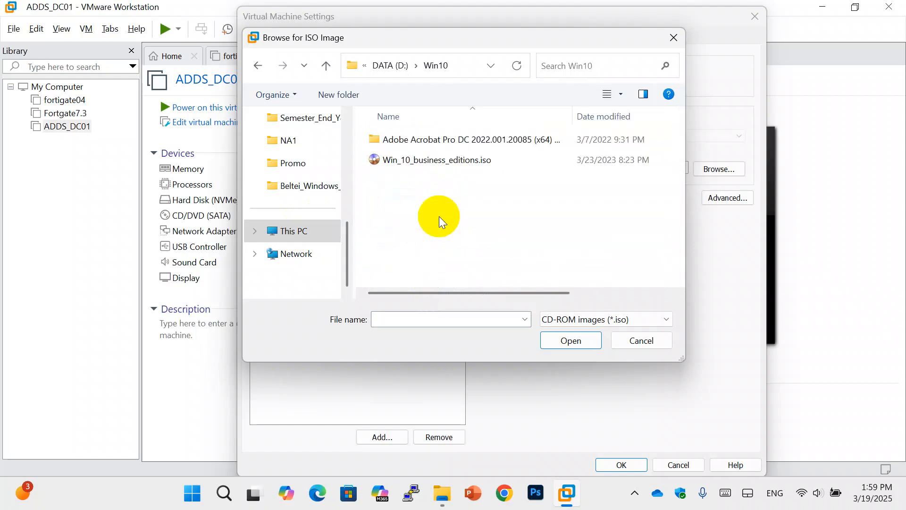
key(alt+Left)
scroll(436, 208, down, 2)
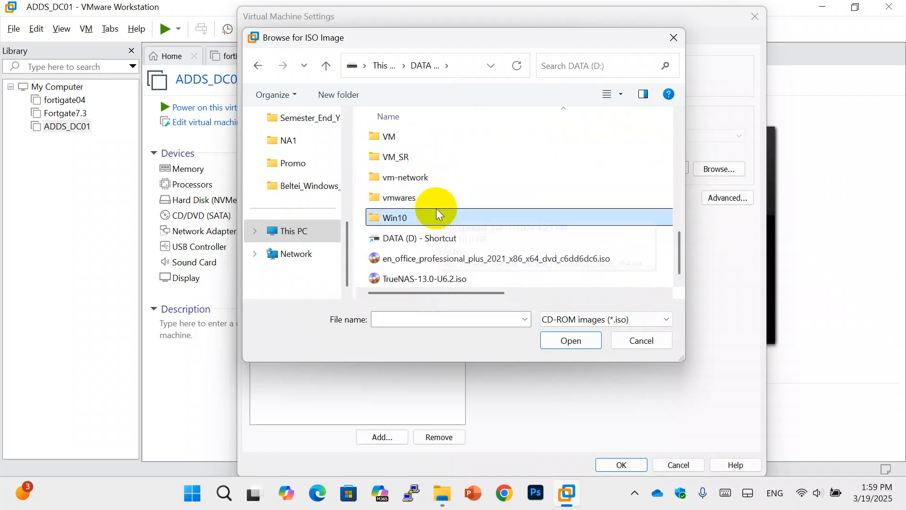
scroll(482, 168, up, 5)
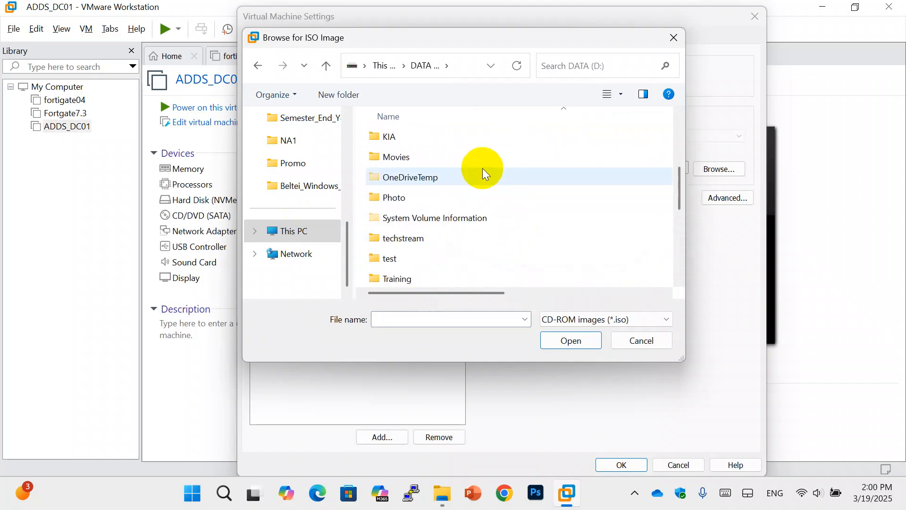
Select the Windows Server 2022 ISO in D:\ISO as the CD/DVD image
double_click(444, 175)
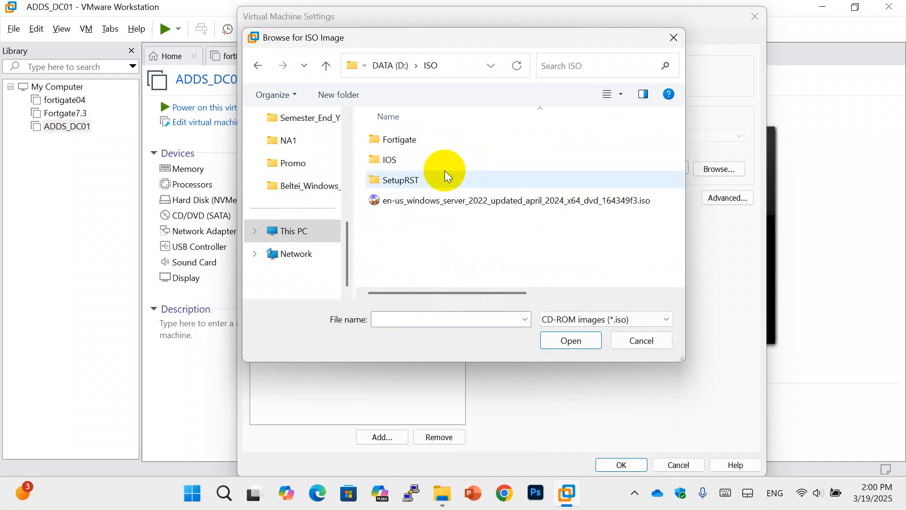
click(395, 203)
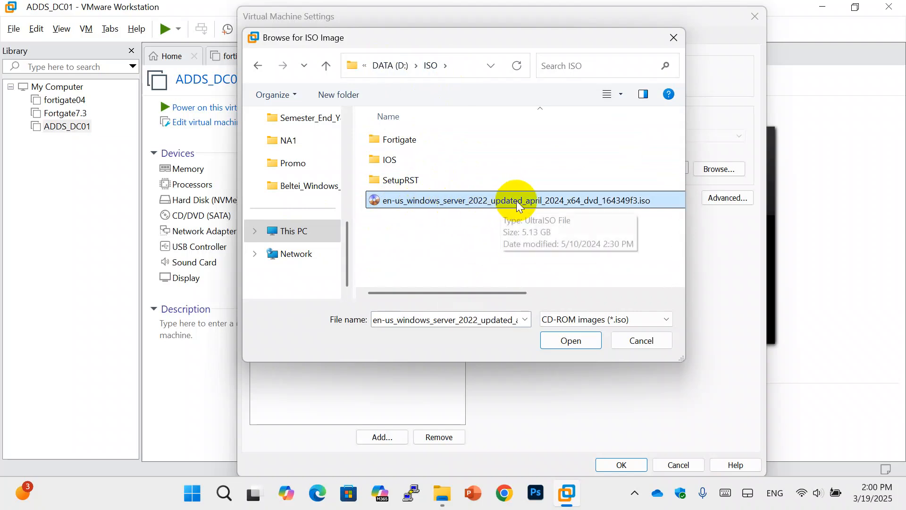
click(588, 344)
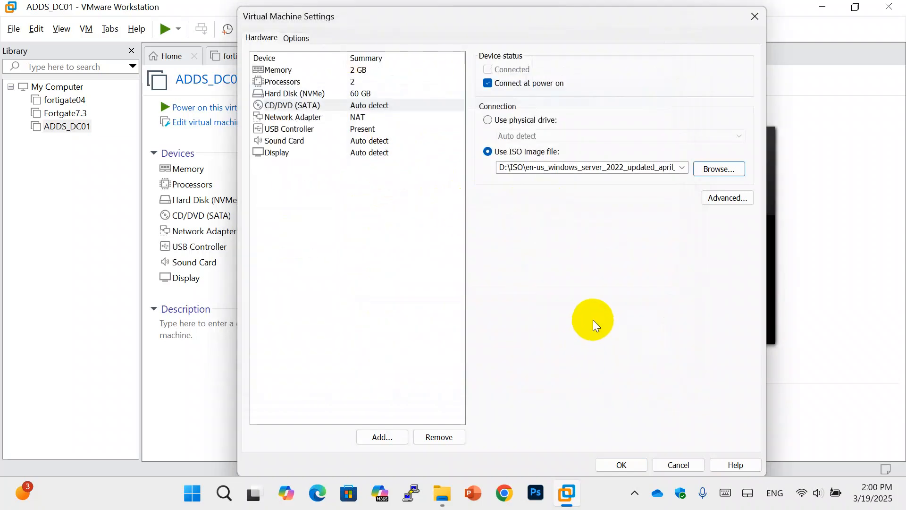
Save the CD/DVD settings and power on ADDS_DC01
click(631, 465)
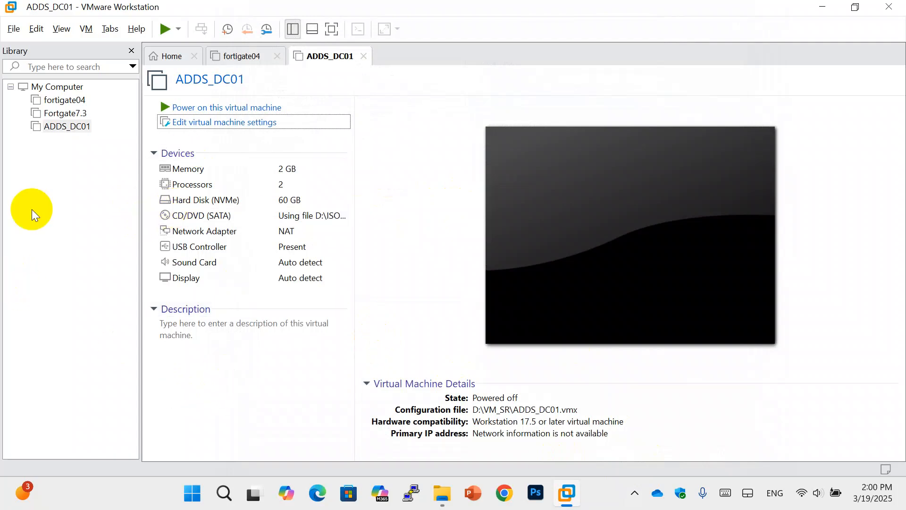
click(222, 108)
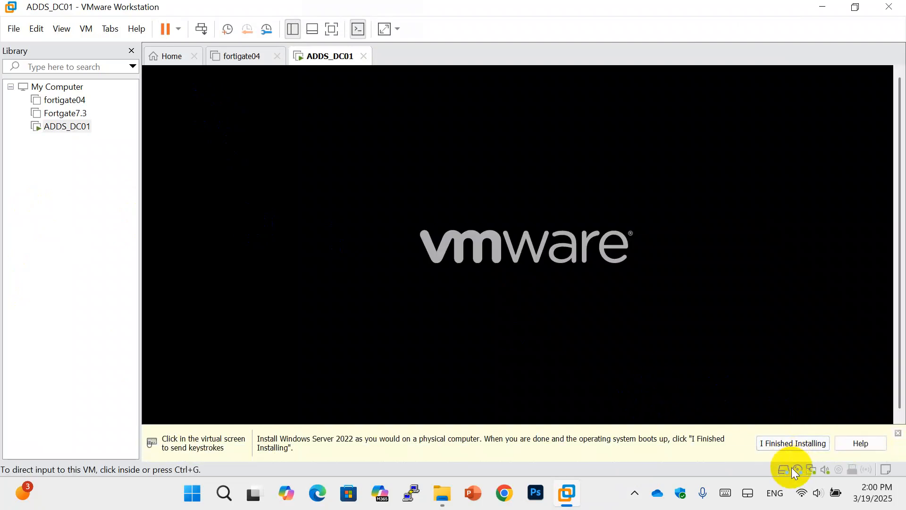
click(596, 216)
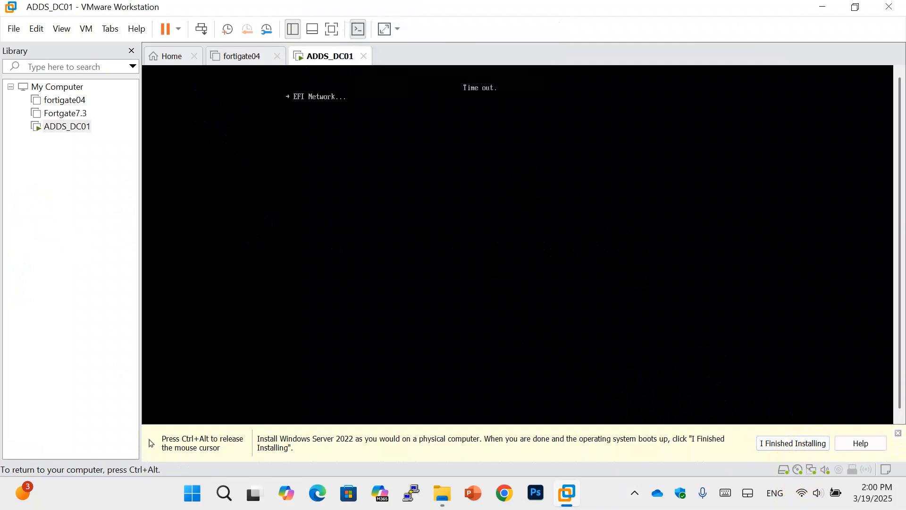
key(ctrl+alt)
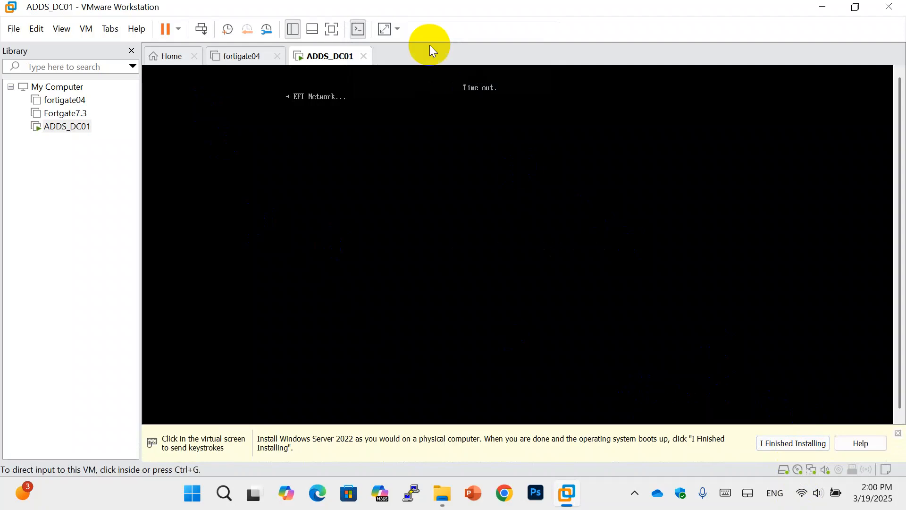
Reset the VM, boot it from the Windows Server DVD, and view it full screen
right_click(334, 59)
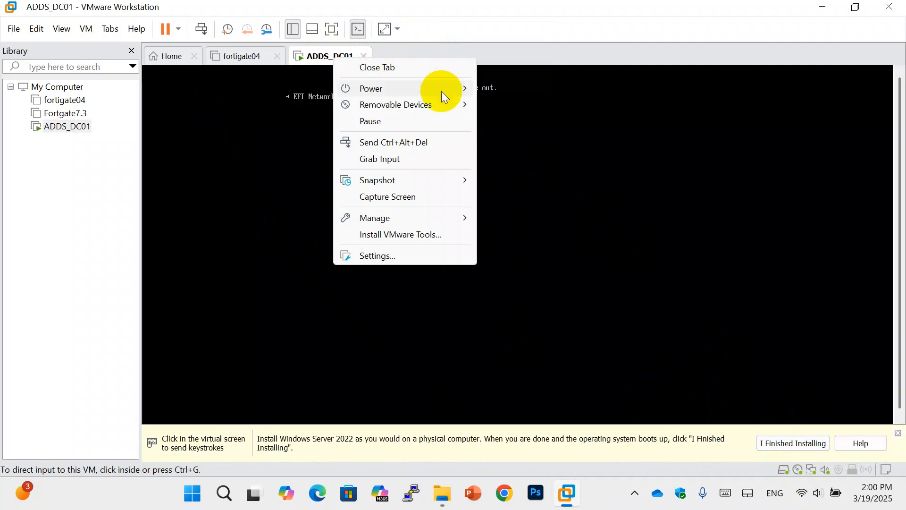
mouse_move(439, 89)
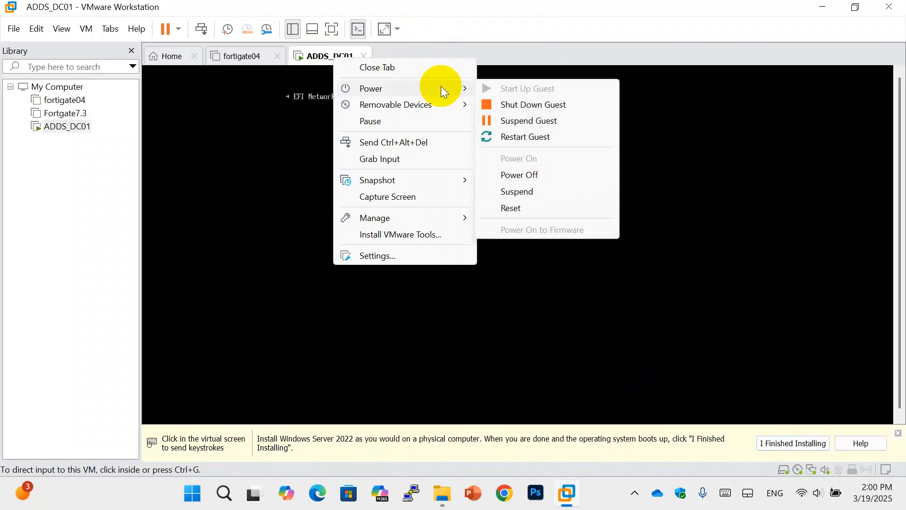
click(533, 210)
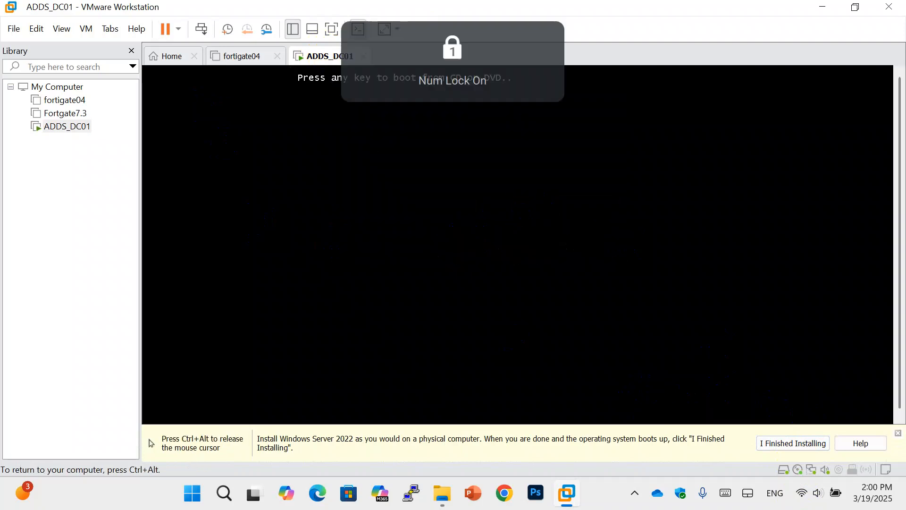
key(Return)
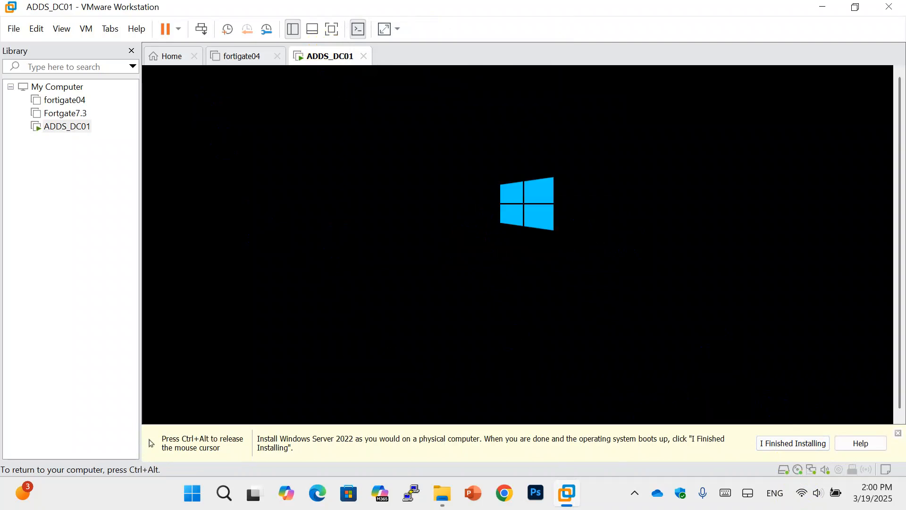
key(ctrl+alt)
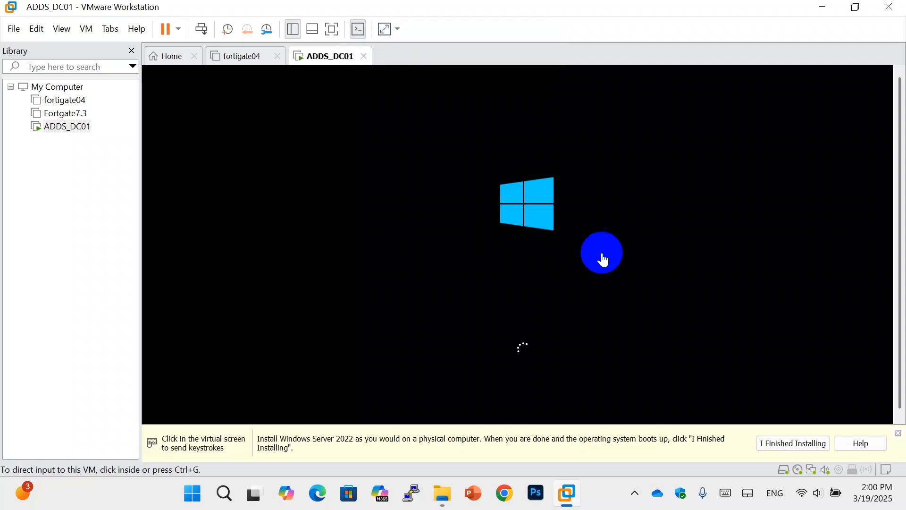
click(897, 435)
click(643, 346)
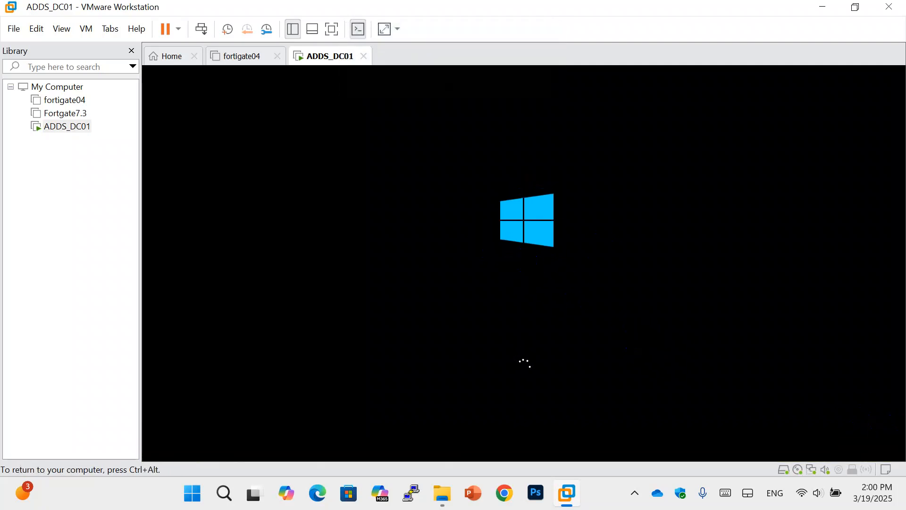
key(ctrl+alt)
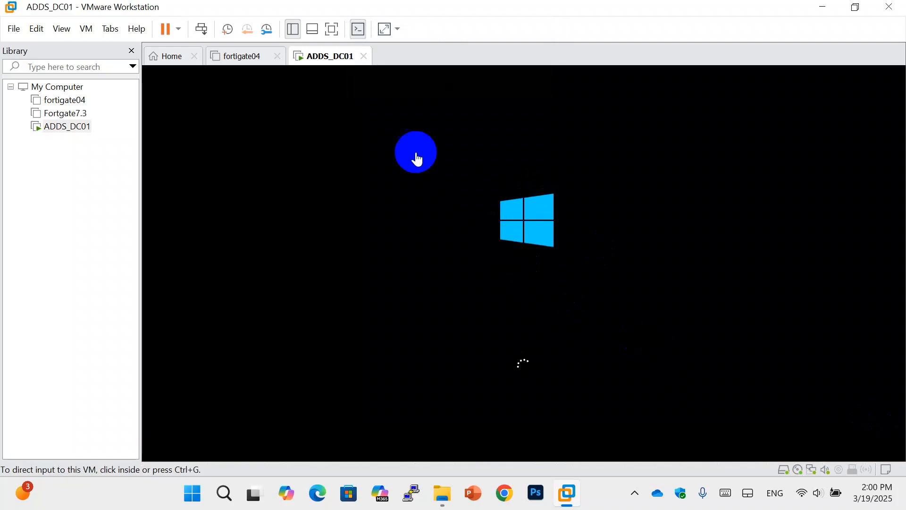
click(332, 29)
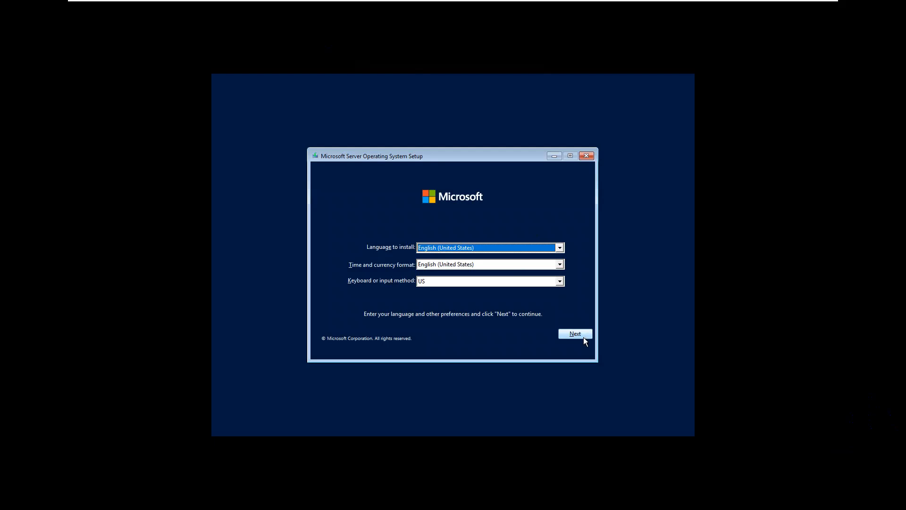
Accept the English (United States) defaults, choose Install now, and skip the product key
click(584, 335)
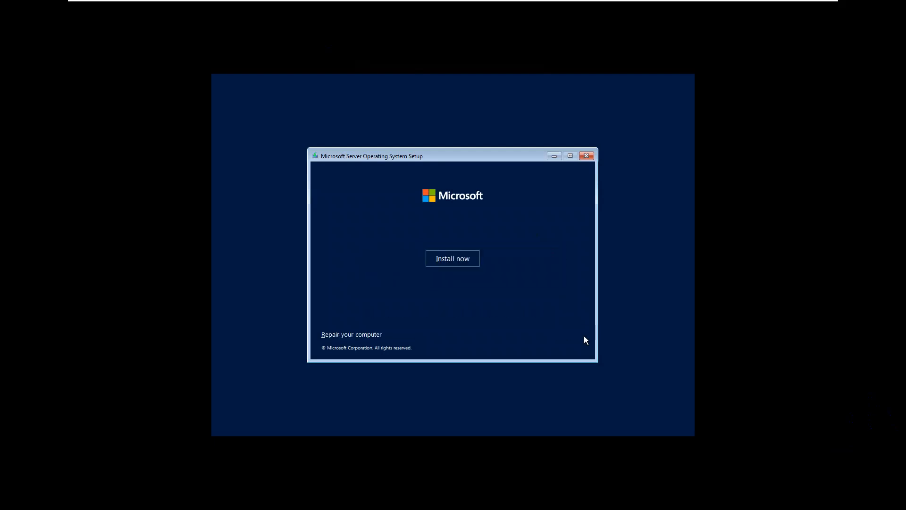
click(446, 257)
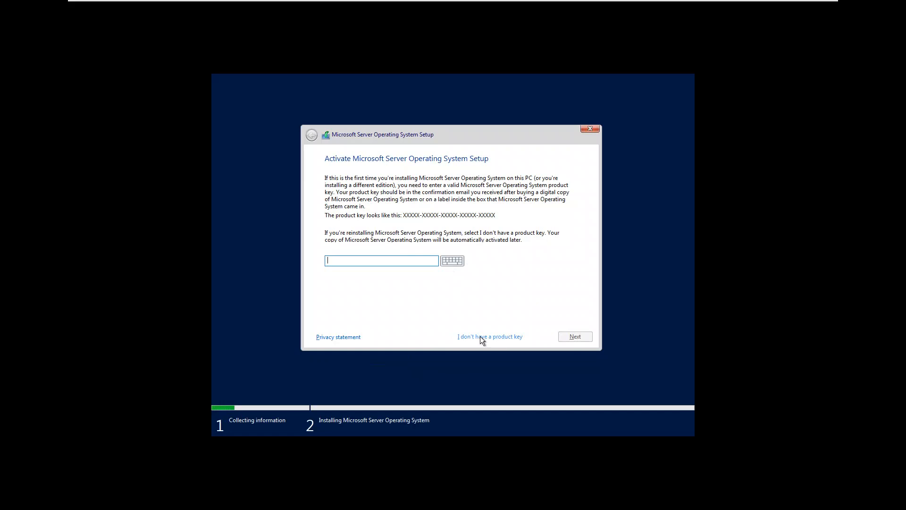
click(494, 337)
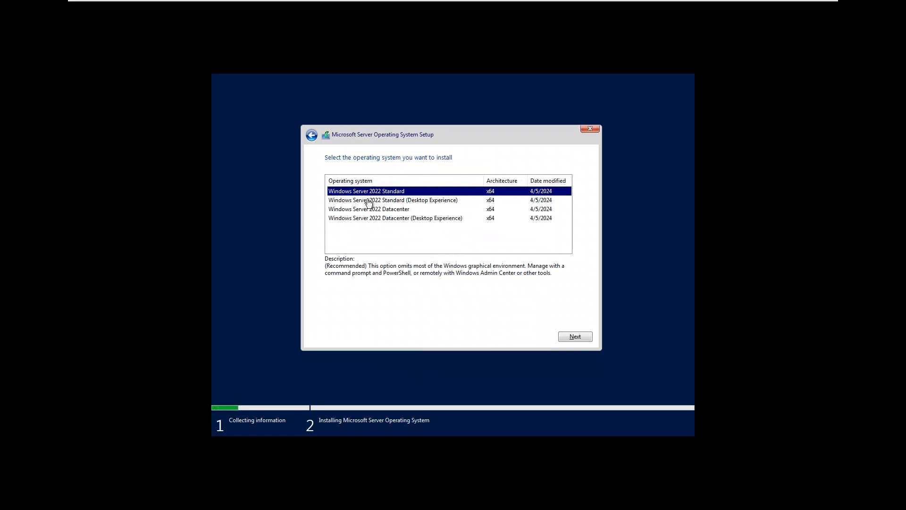
Choose Windows Server 2022 Standard (Desktop Experience) from the edition list and continue
click(414, 202)
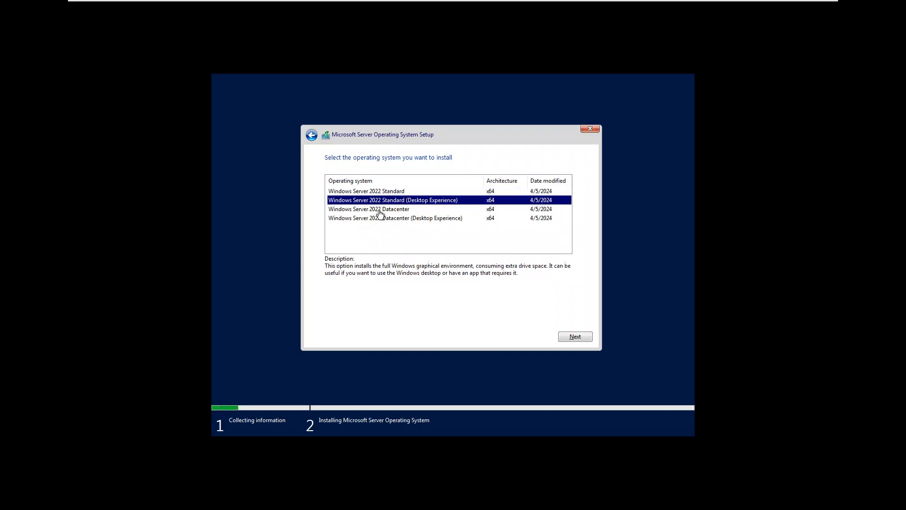
click(401, 192)
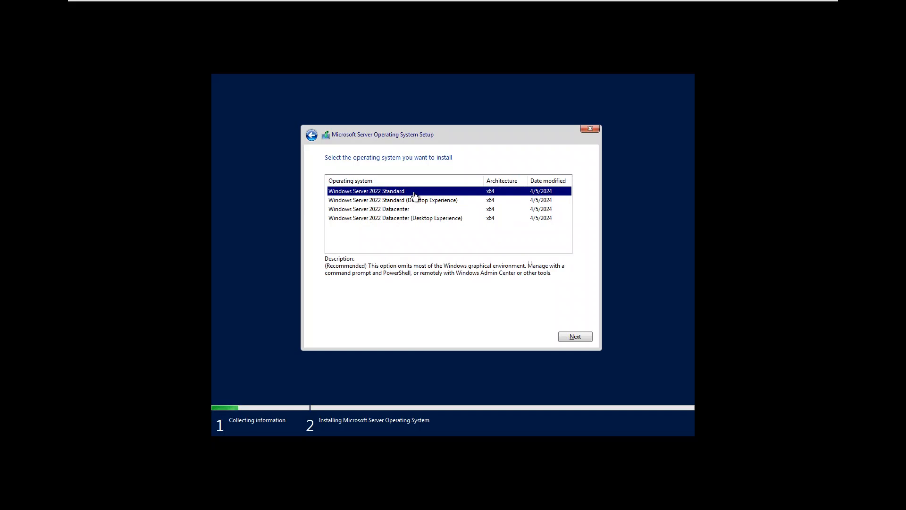
click(411, 201)
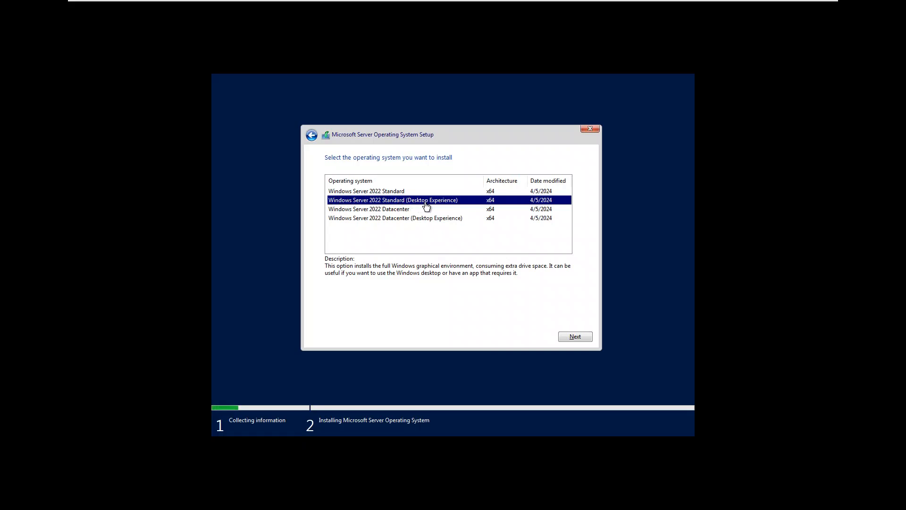
click(575, 336)
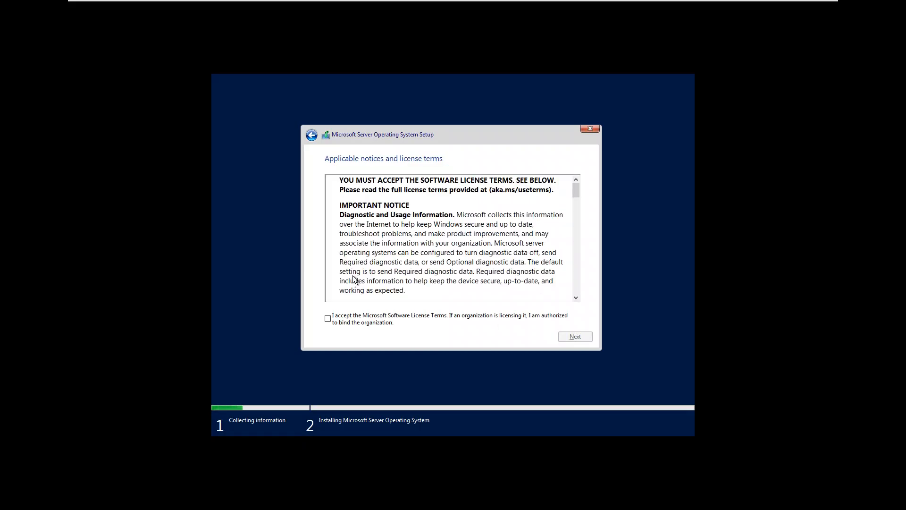
Accept the Microsoft Software License Terms and pick the Custom install of the operating system only
click(330, 318)
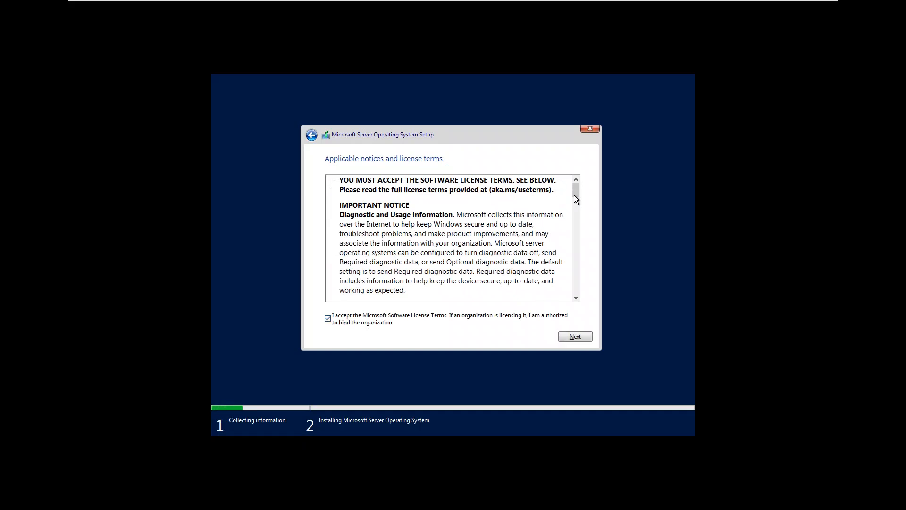
drag(576, 191, 581, 311)
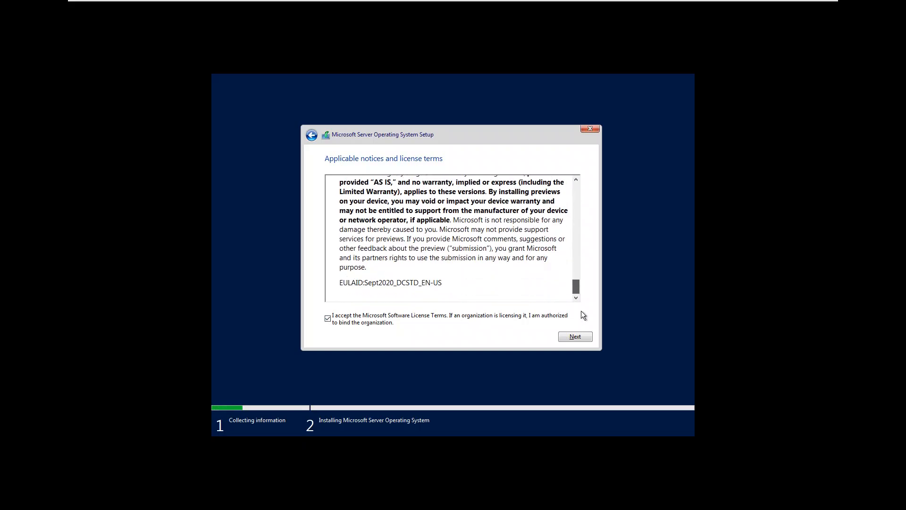
click(575, 337)
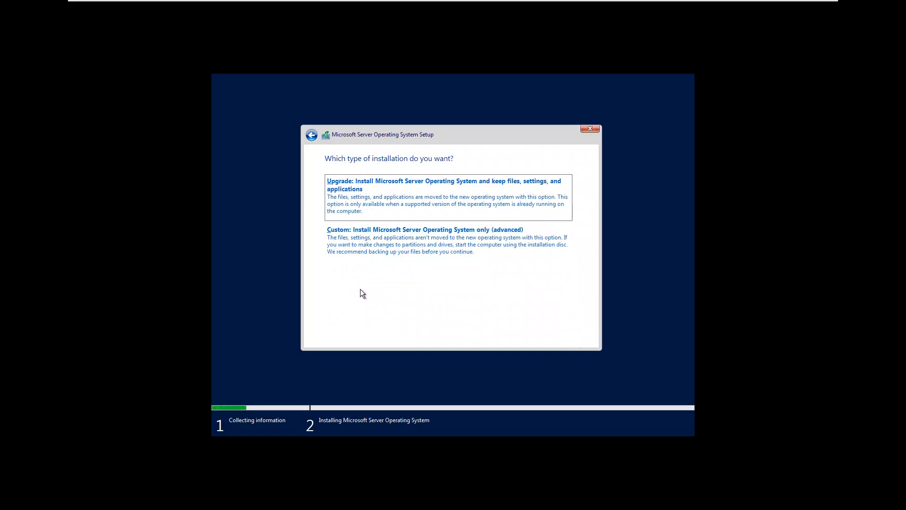
click(432, 252)
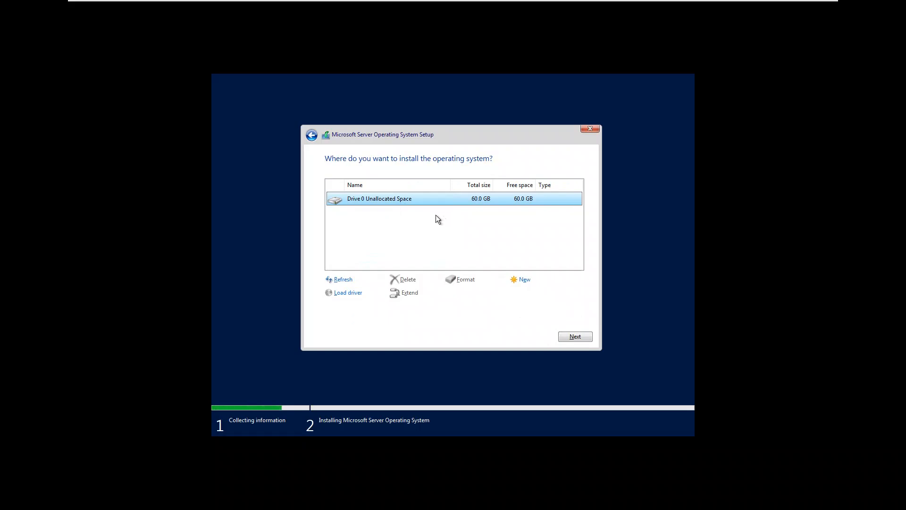
Create a 61440 MB partition on Drive 0, allow the system partitions, and install onto Partition 3
click(522, 279)
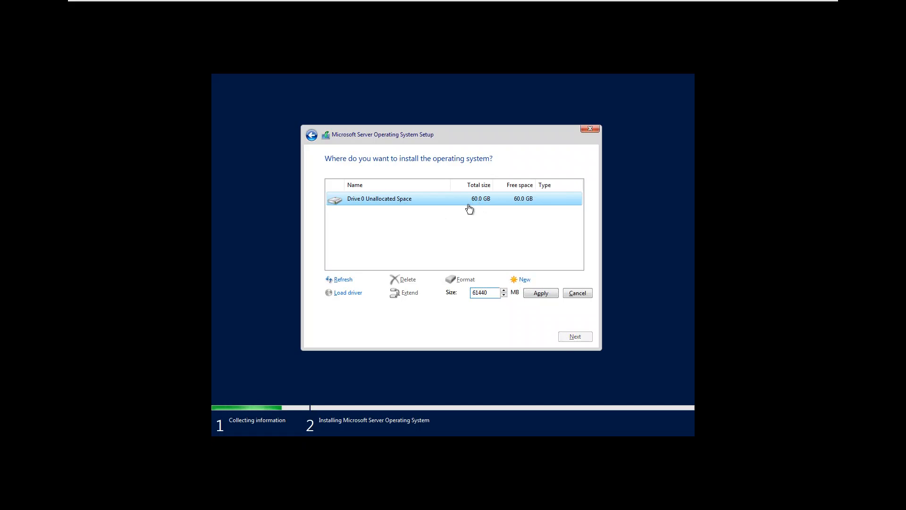
click(547, 296)
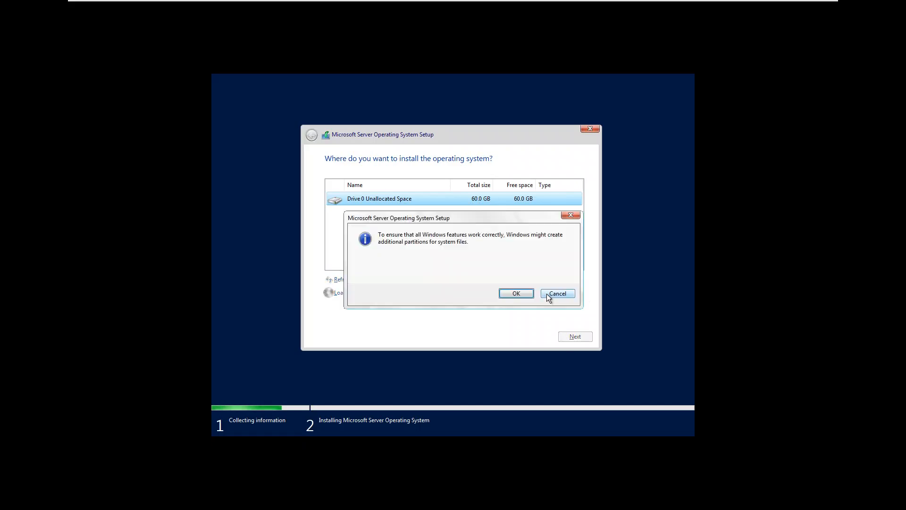
click(521, 294)
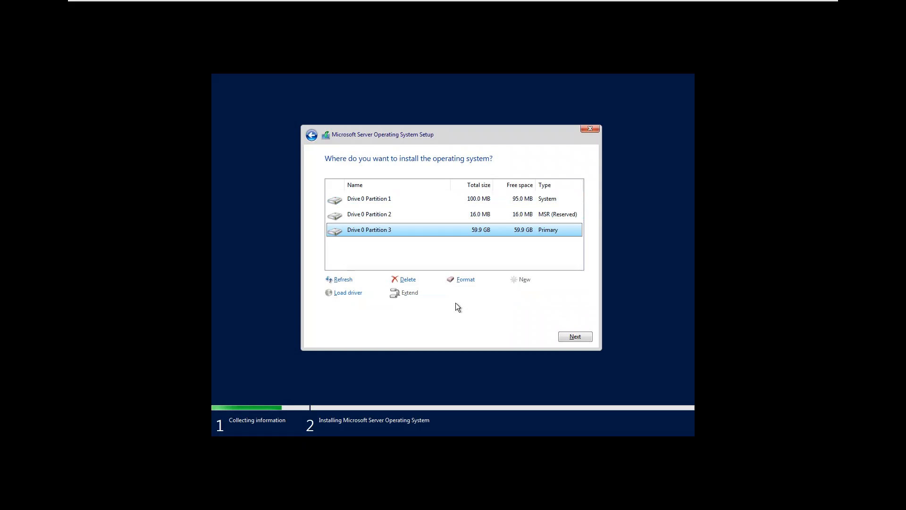
click(580, 335)
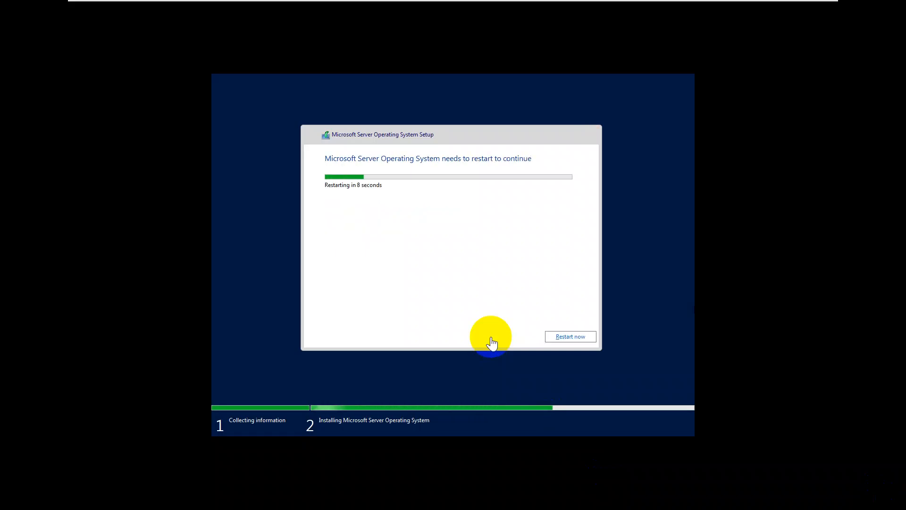
Restart the VM immediately instead of waiting for the countdown
click(567, 338)
click(566, 338)
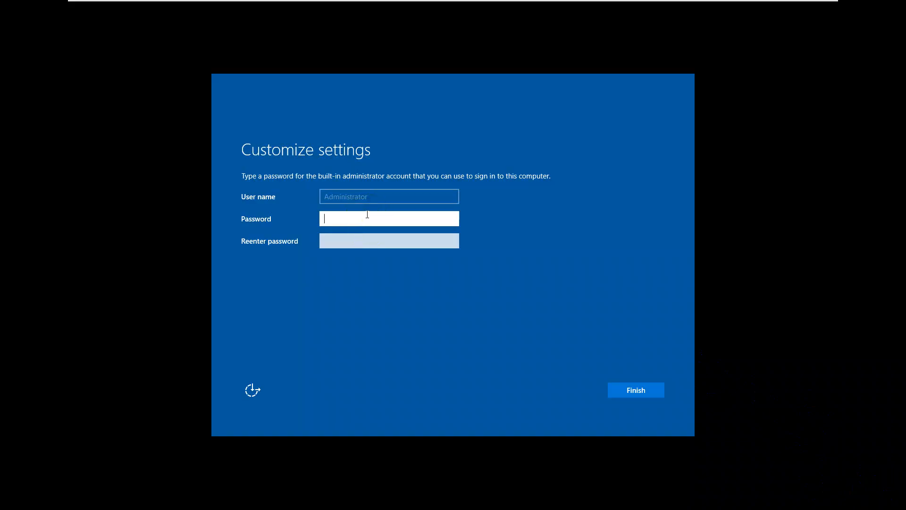
Enter and confirm the Administrator password, reveal it to verify, and finish setup
click(367, 215)
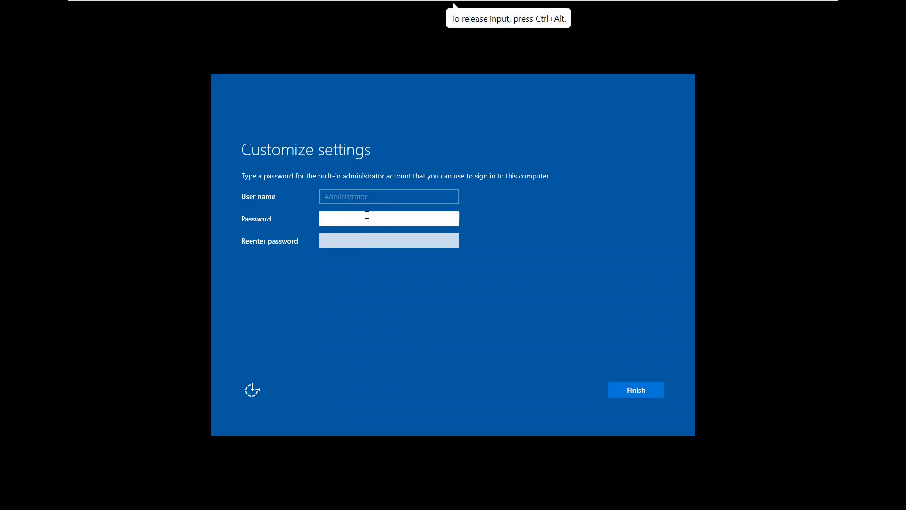
text(P@ssw0rd)
key(Tab)
text(P@ssw0)
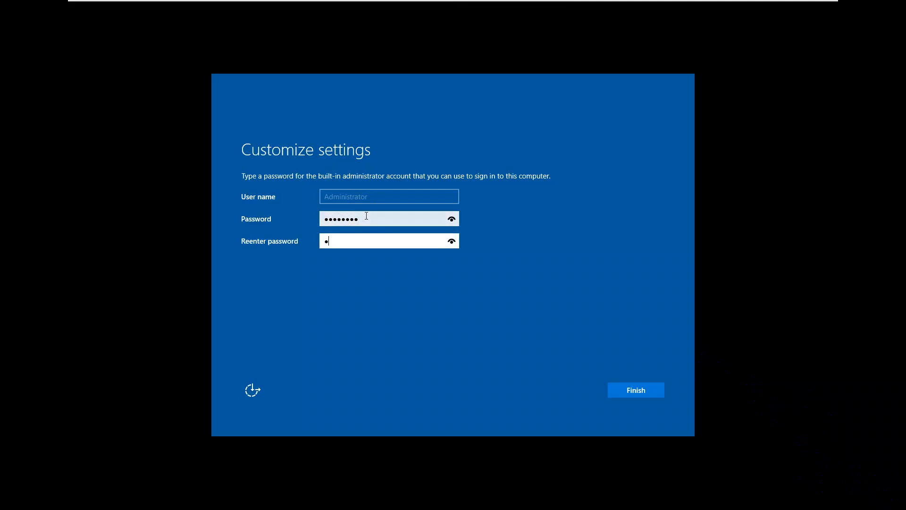
text(rd)
click(451, 220)
click(652, 393)
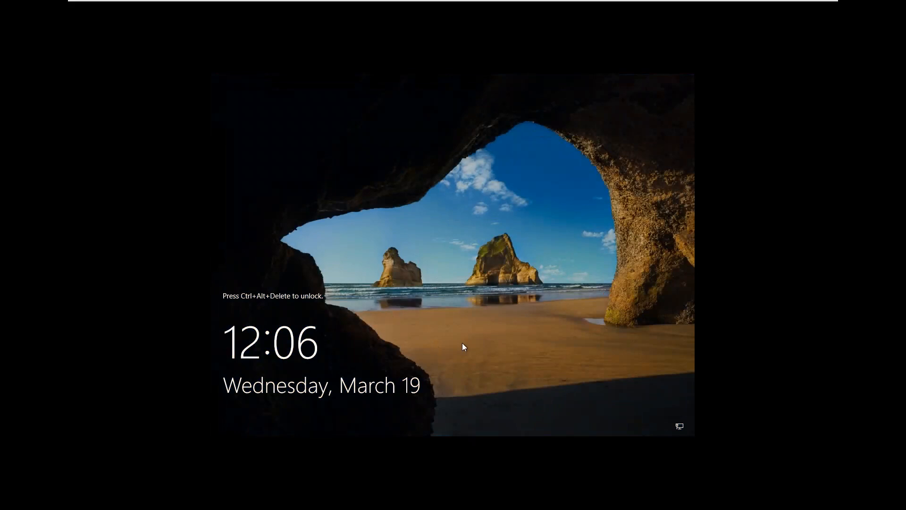
Sign in as Administrator at the lock screen using the account password
key(ctrl+alt+Delete)
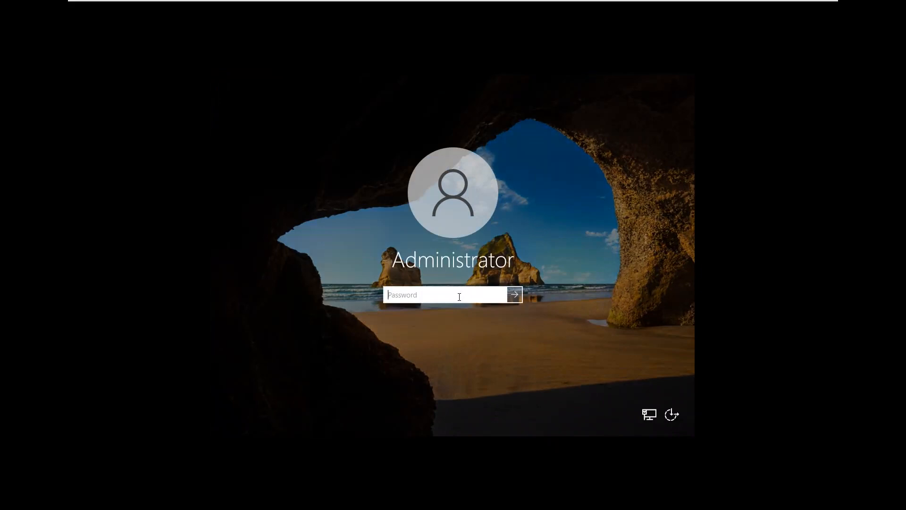
text(••••••••)
key(Return)
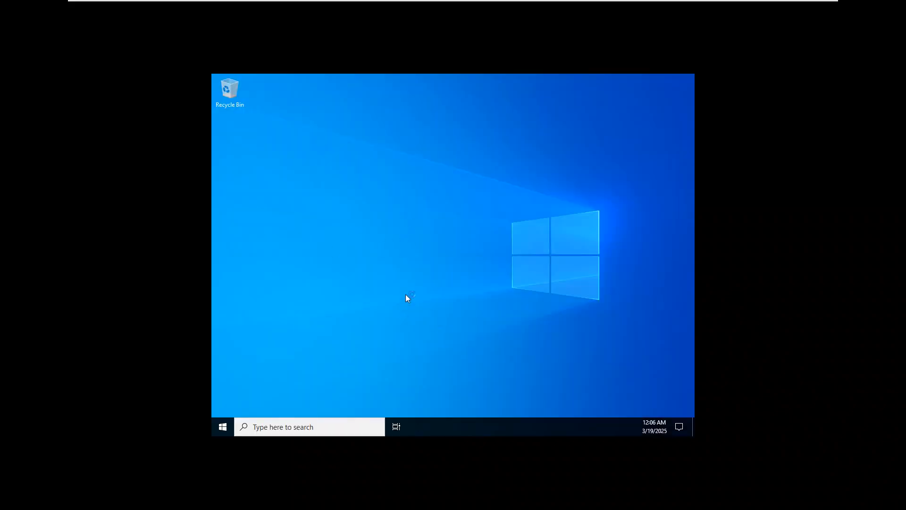
Run winver to confirm Windows Server 2022 version 21H2, dismiss the Networks prompt, and close About Windows
key(super+r)
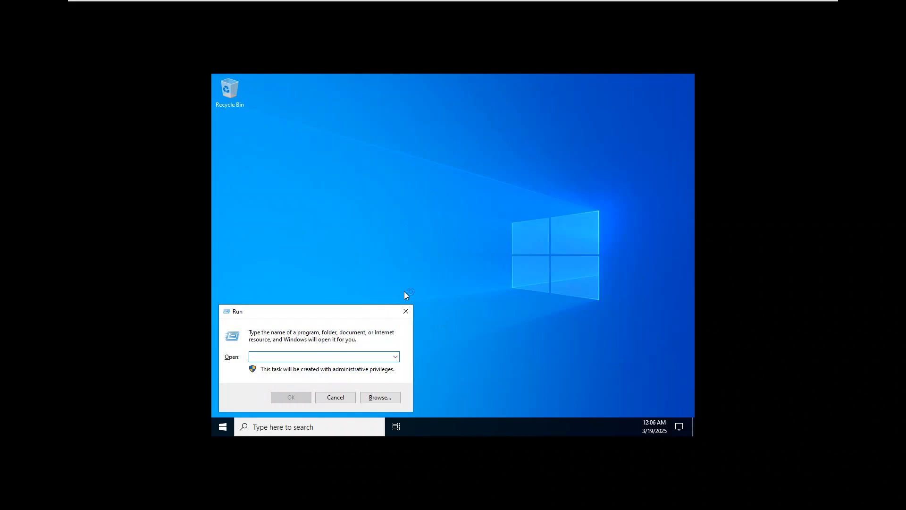
text(winver)
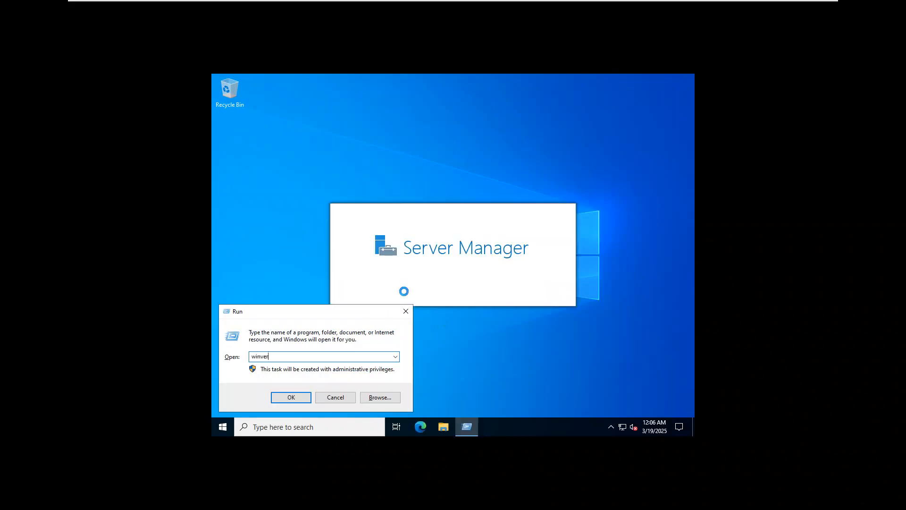
key(Return)
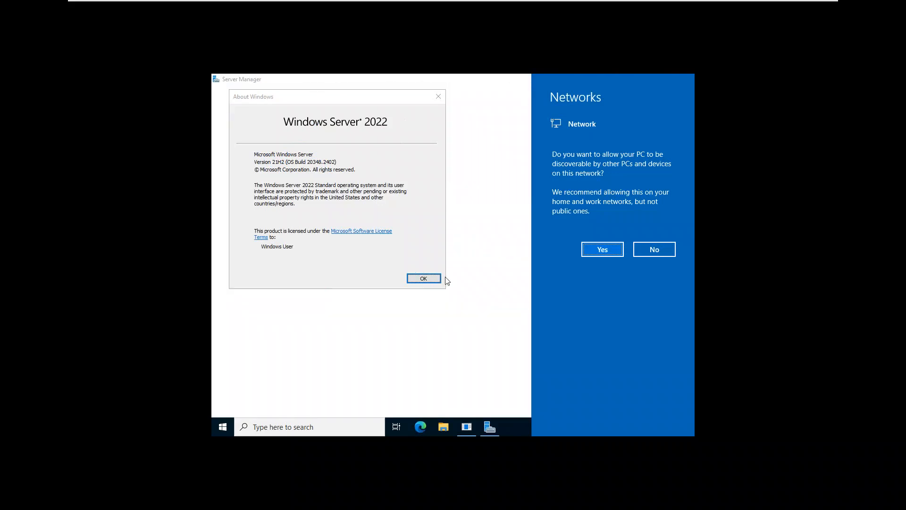
click(457, 91)
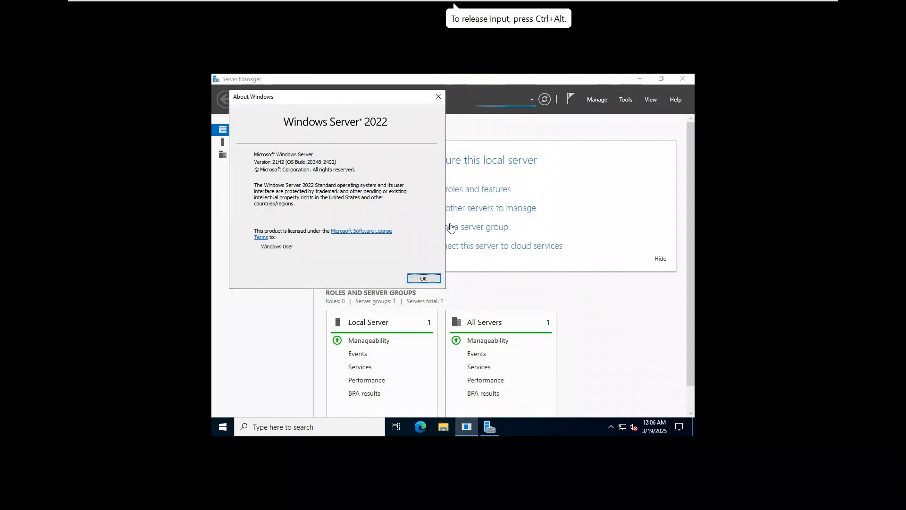
click(432, 281)
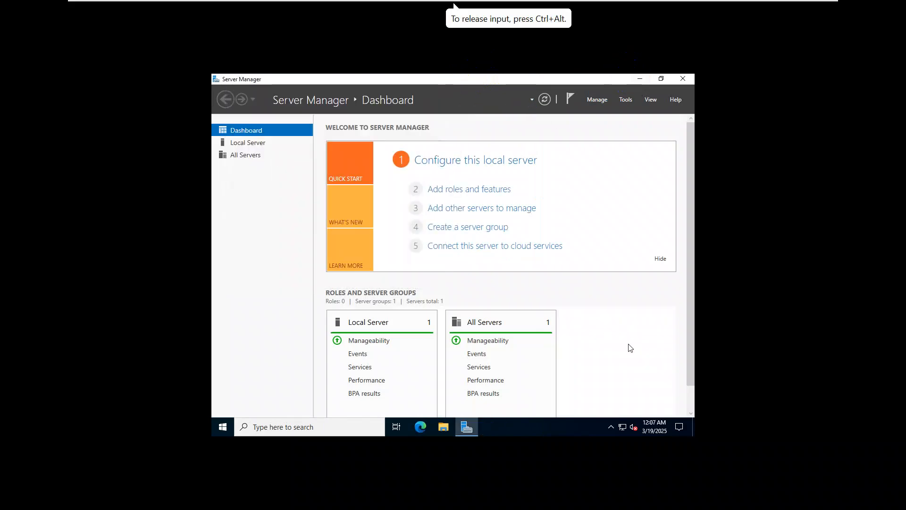